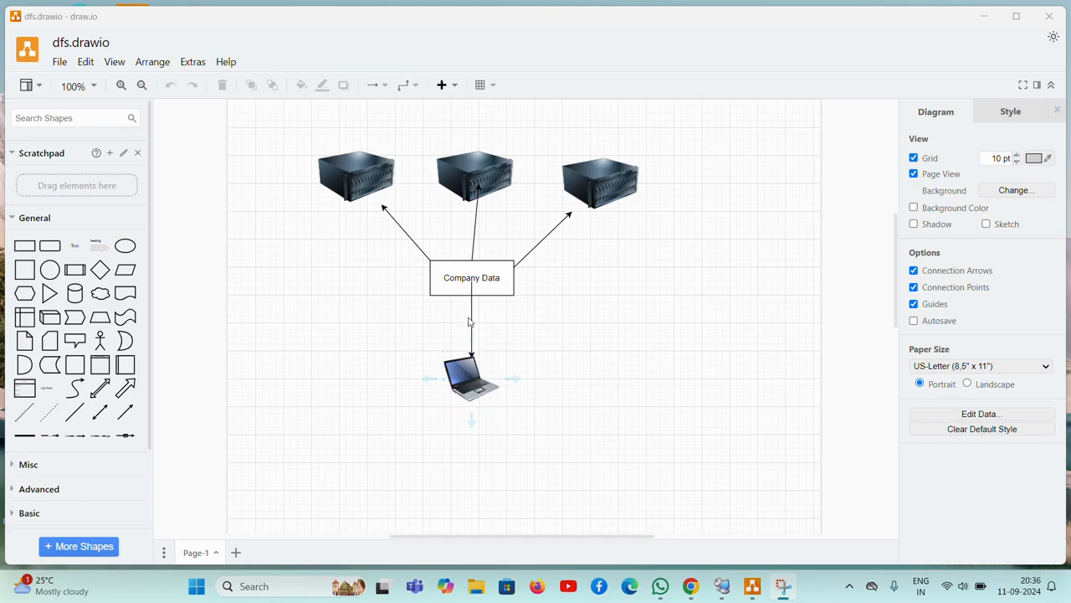
Switch to Remote Desktop Connection Manager and show the domain server's session in full screen.
left_click(466, 364)
mouse_move(722, 588)
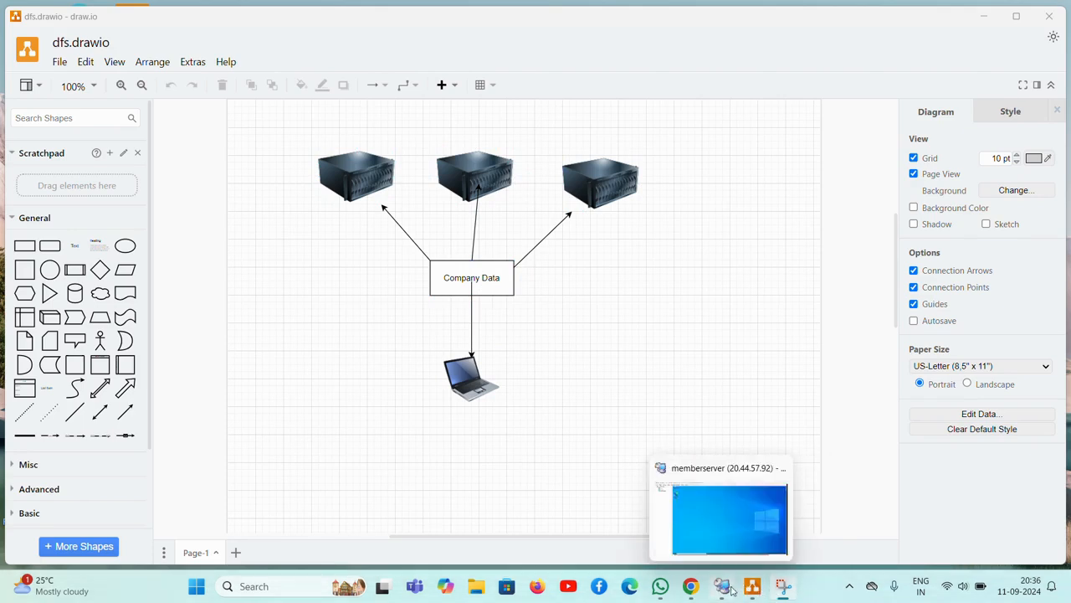
left_click(713, 539)
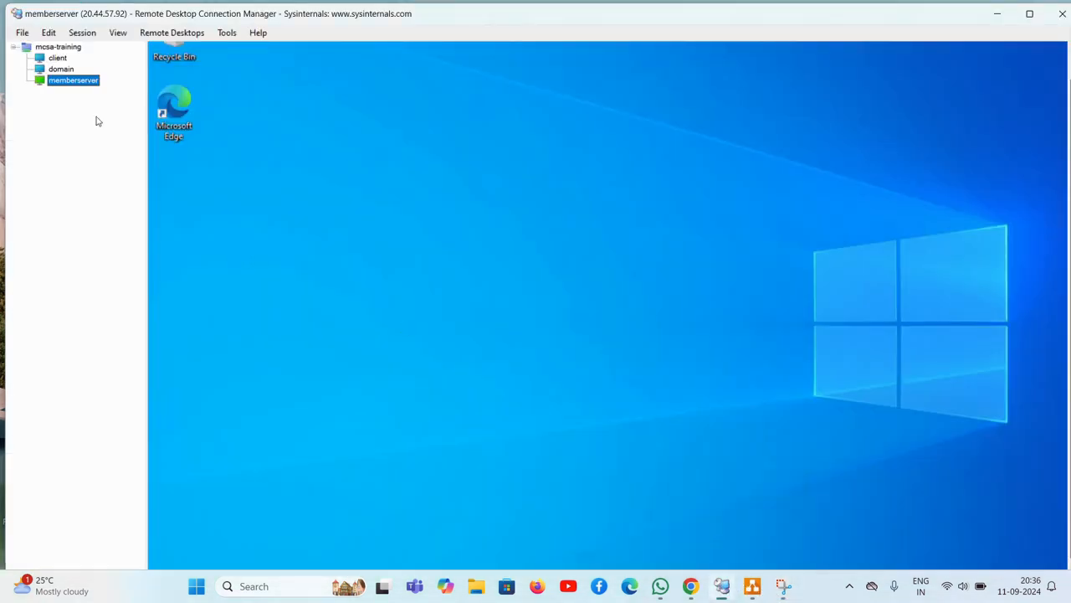
left_click(60, 68)
right_click(63, 70)
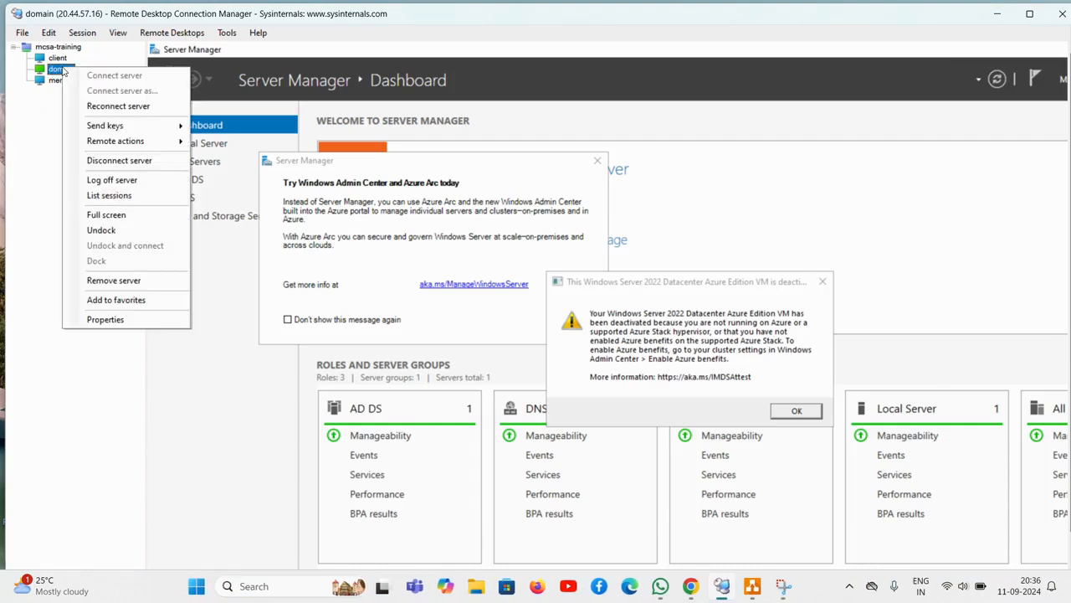
left_click(119, 215)
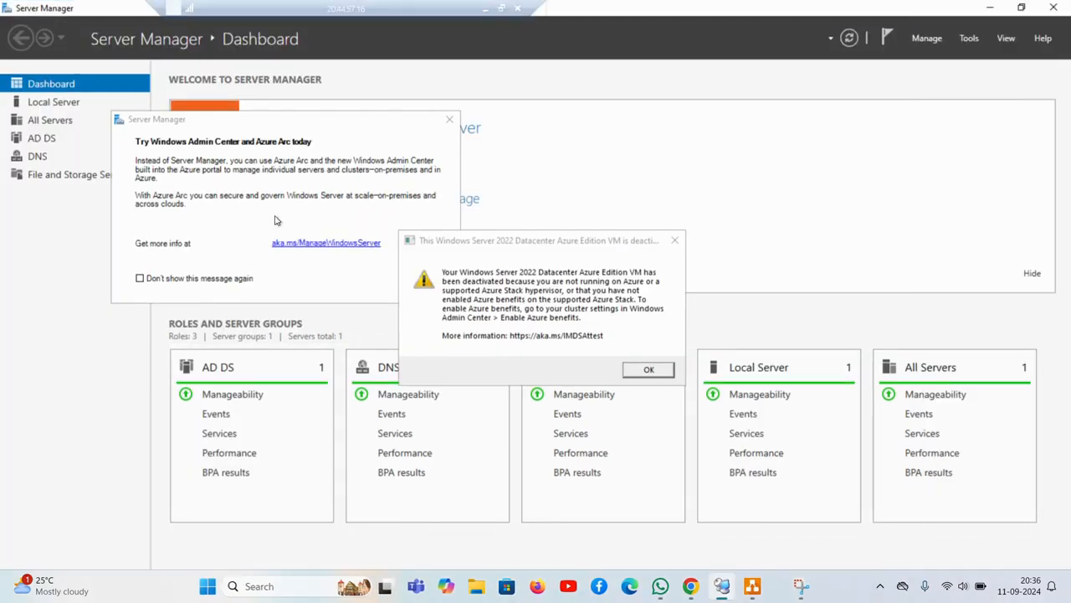
Dismiss the startup notices and advance the Add Roles and Features Wizard to server roles, using role-based installation on domain.itpro.com.
left_click(646, 369)
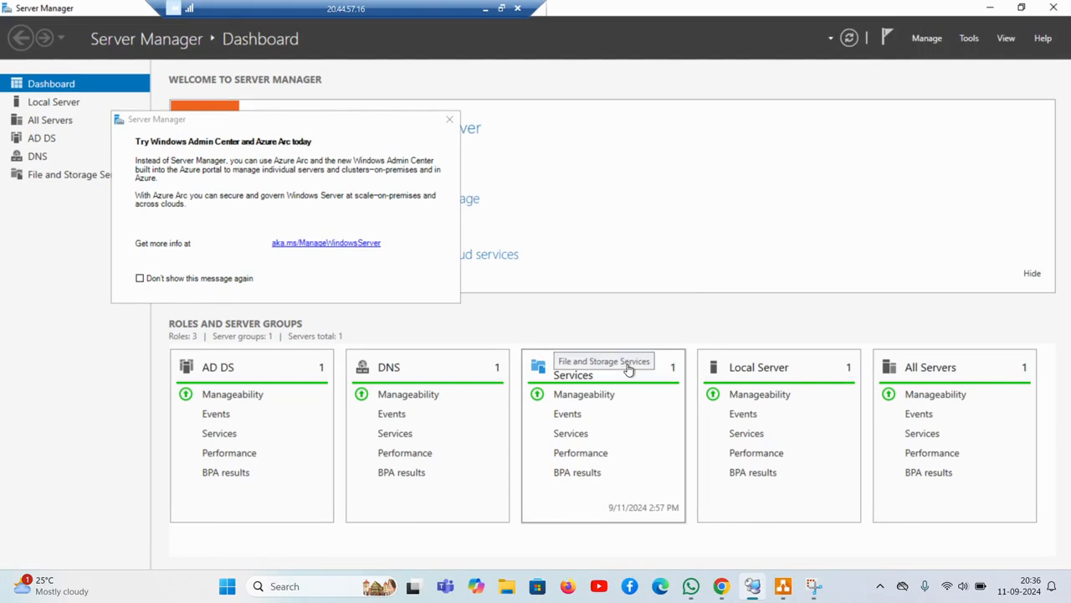
left_click(449, 123)
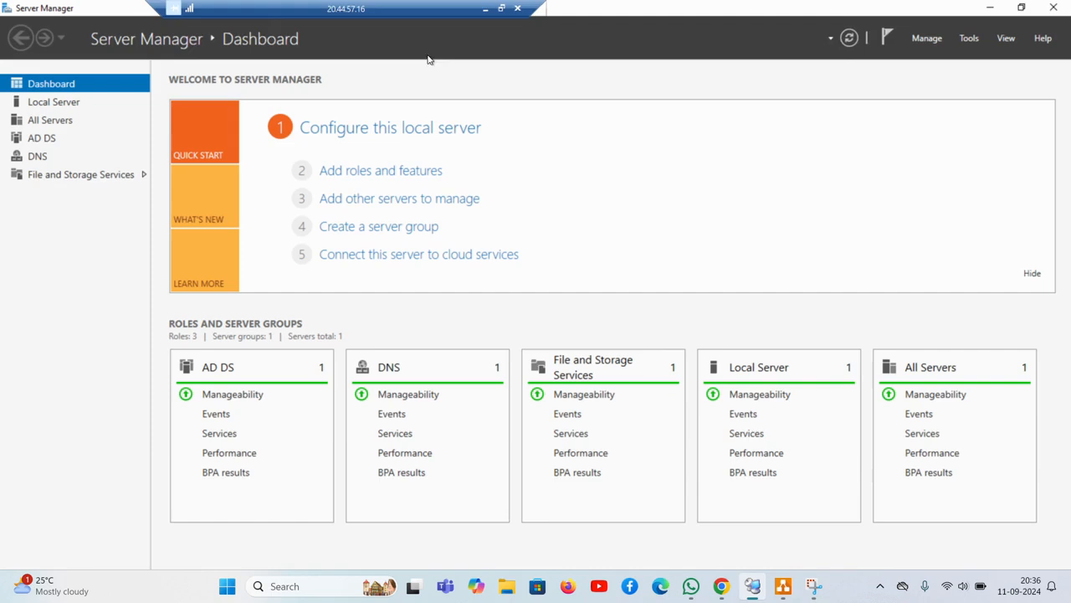
left_click(396, 179)
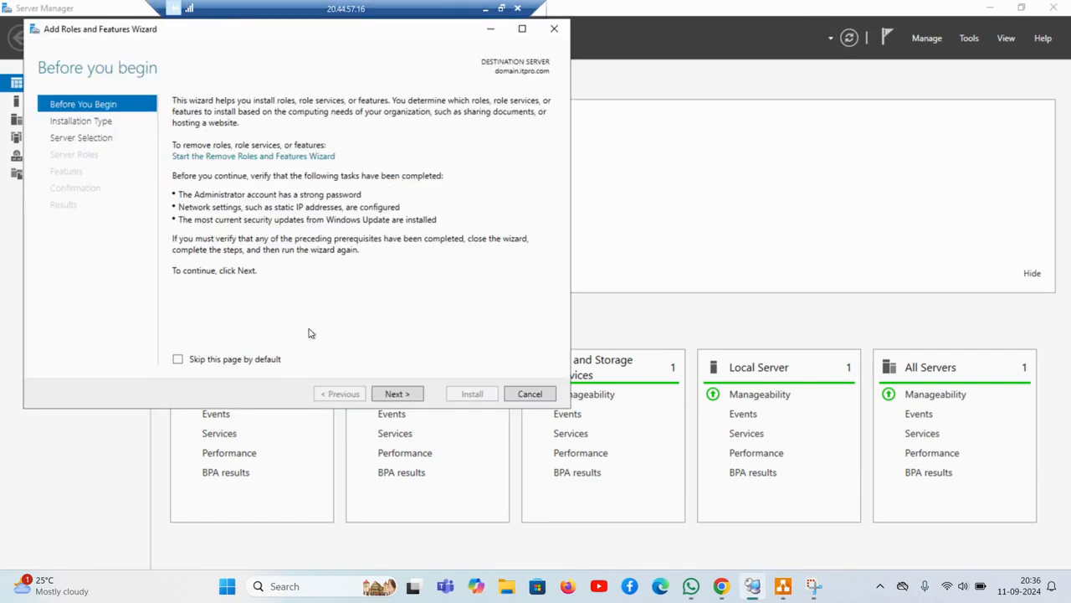
left_click(397, 395)
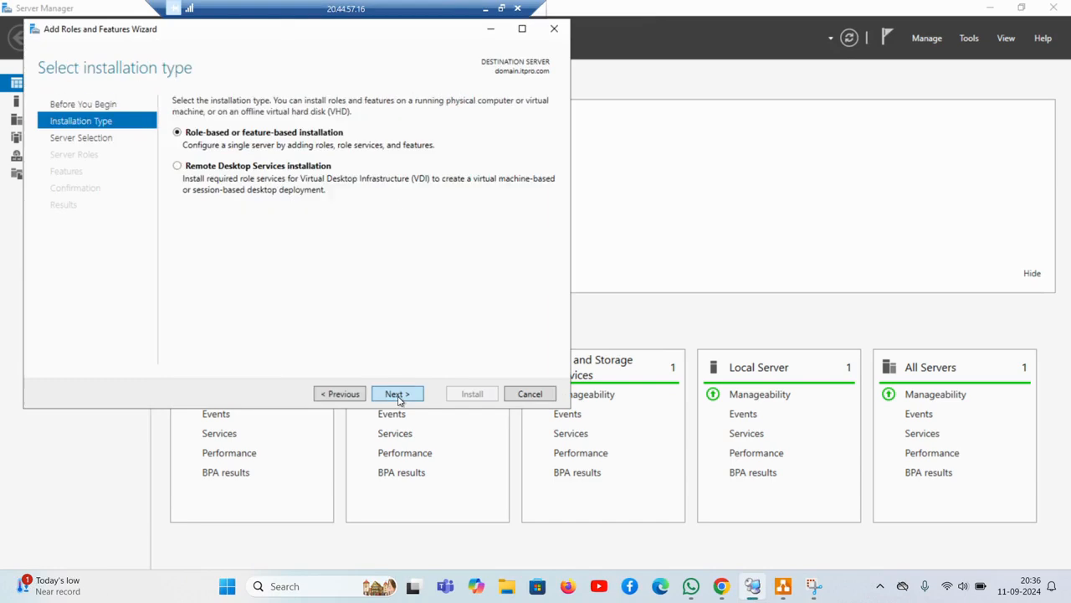
left_click(398, 395)
left_click(399, 395)
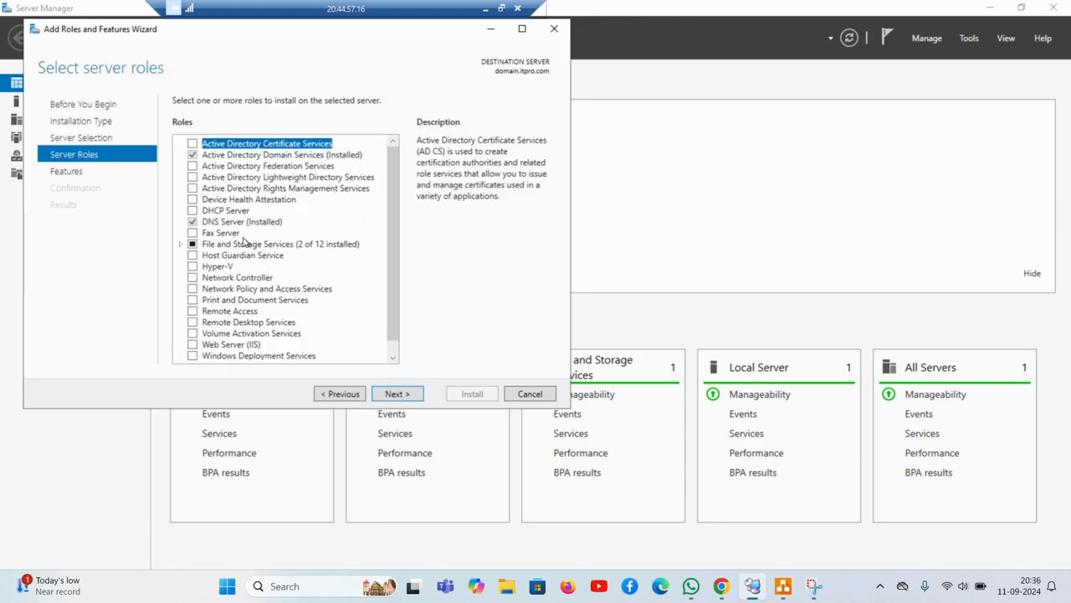
Select DFS Namespaces with its required features and DFS Replication under File and iSCSI Services.
left_click_drag(396, 310, 397, 327)
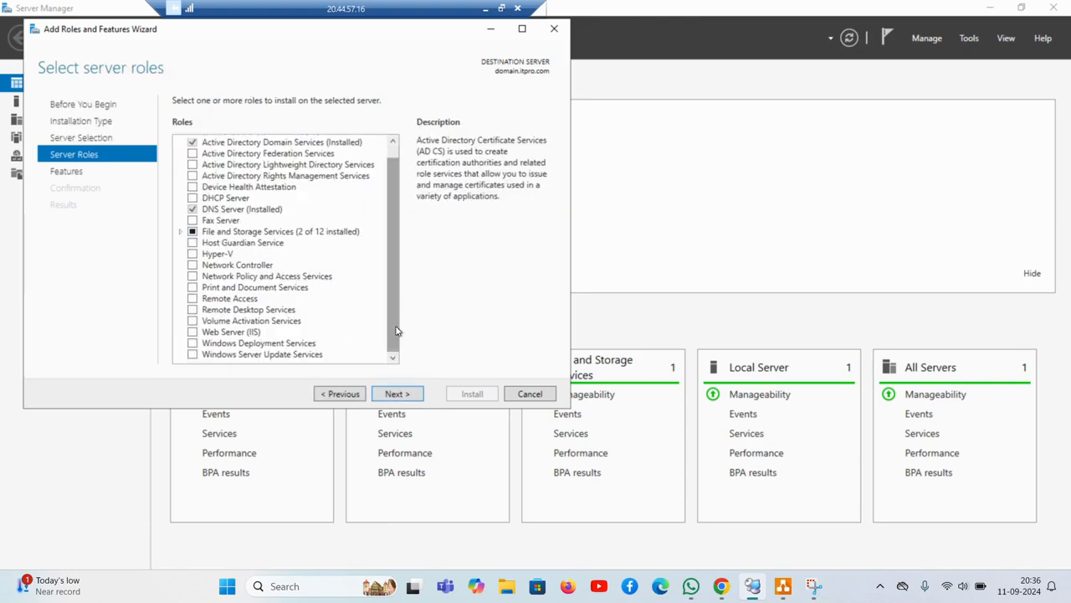
left_click(179, 232)
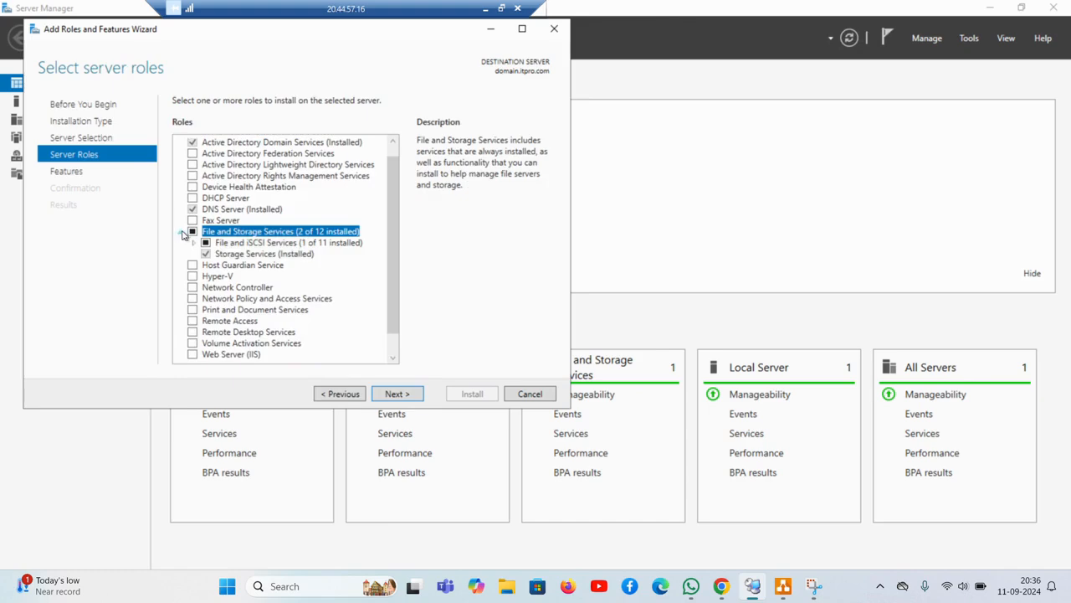
left_click(182, 232)
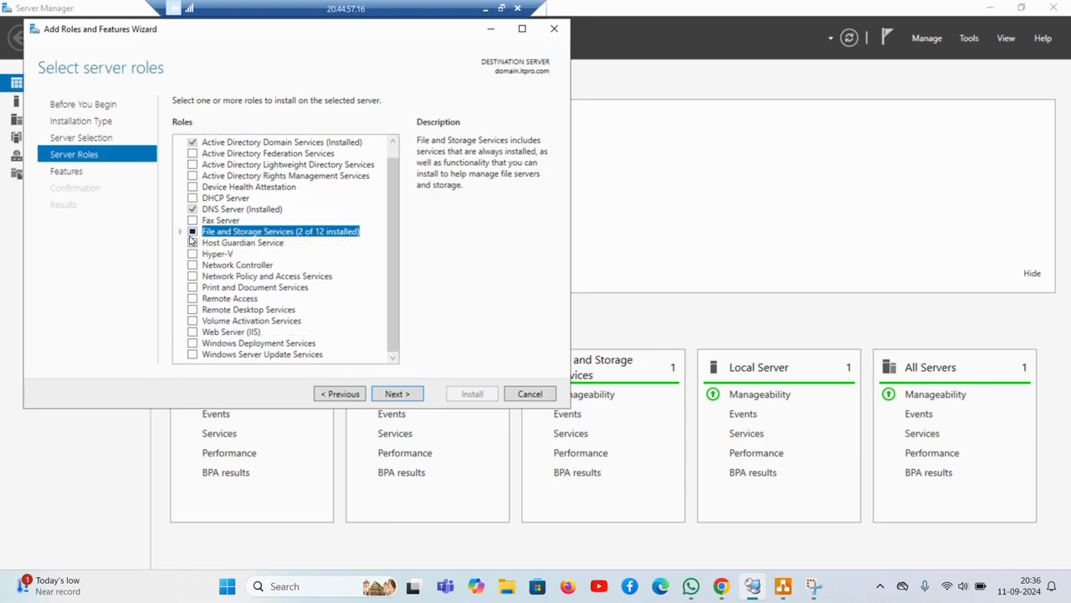
left_click(180, 232)
left_click(193, 243)
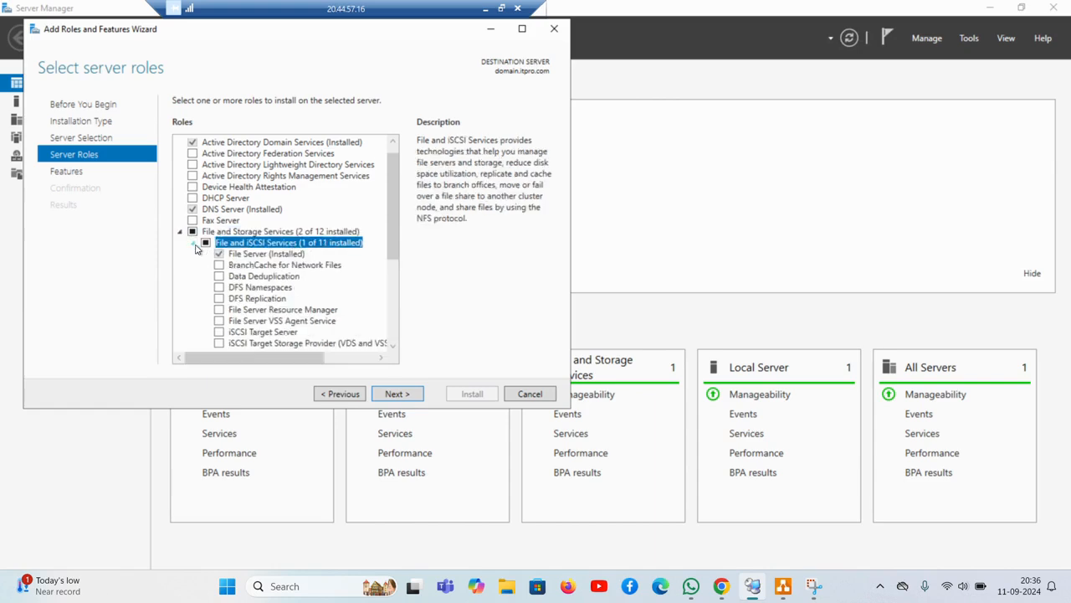
left_click(219, 287)
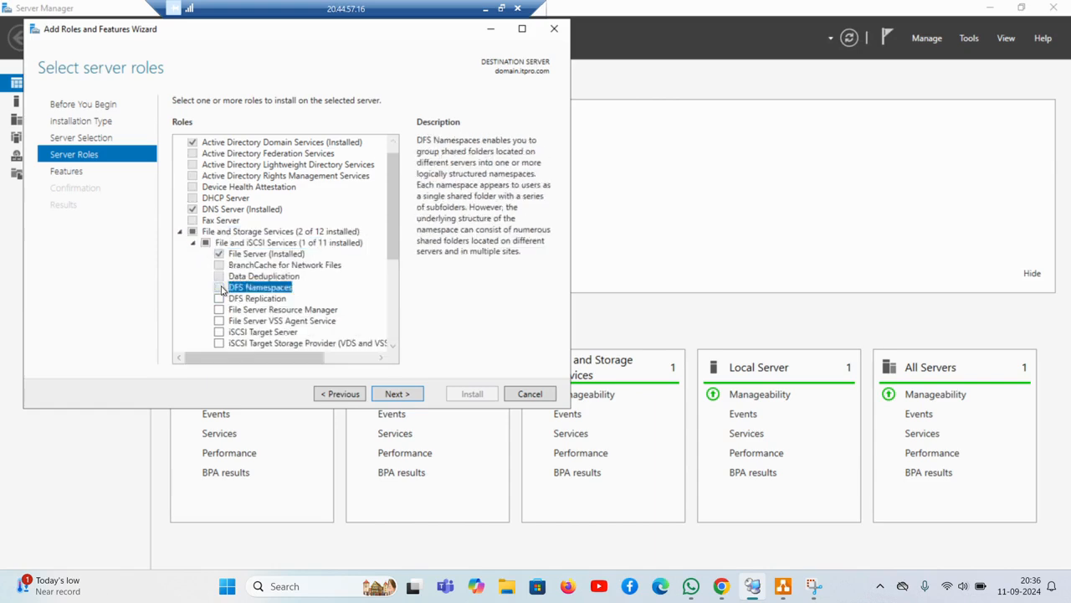
left_click(334, 330)
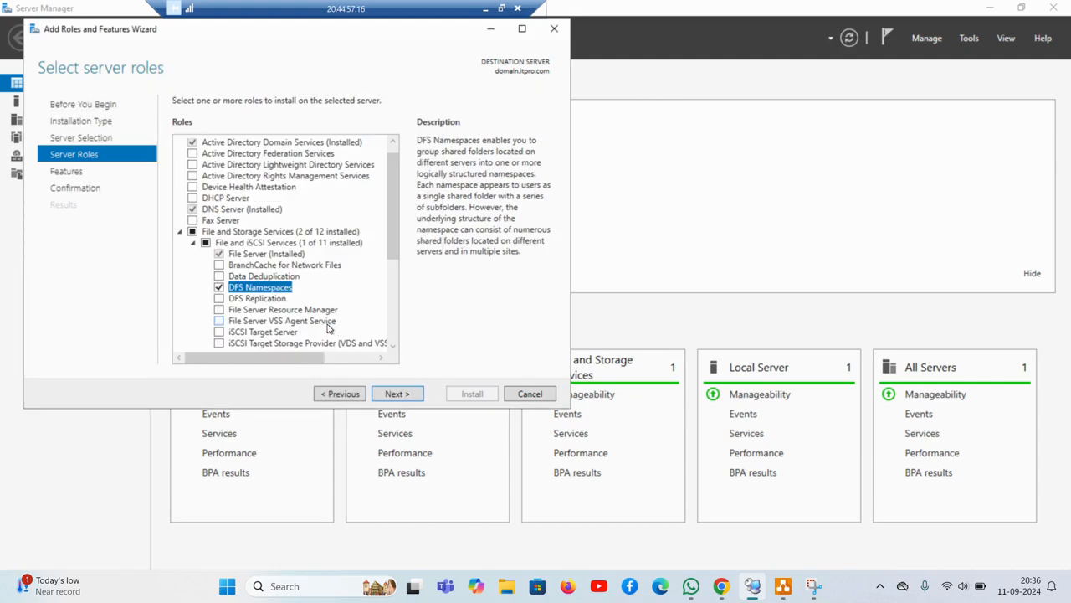
left_click(220, 298)
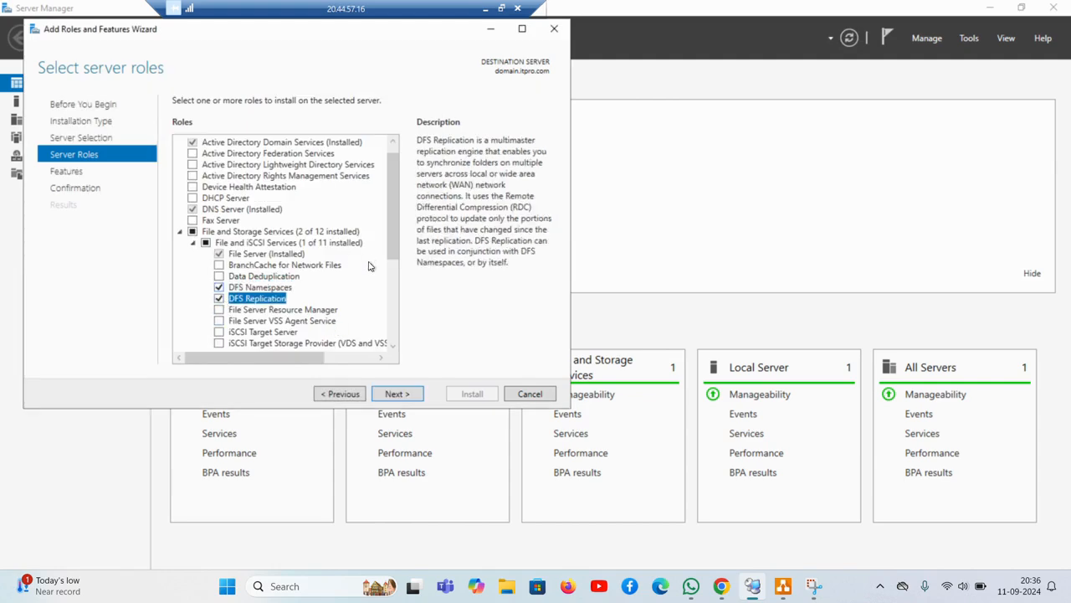
Install the selected DFS role services without extra features, allowing the destination server to restart automatically if required.
left_click(397, 394)
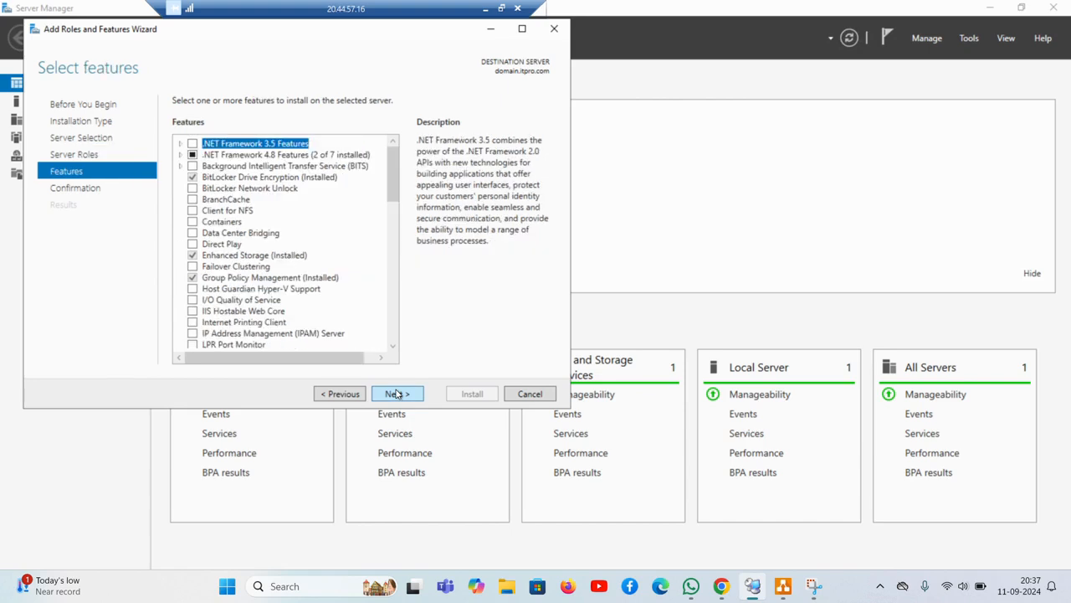
left_click(396, 394)
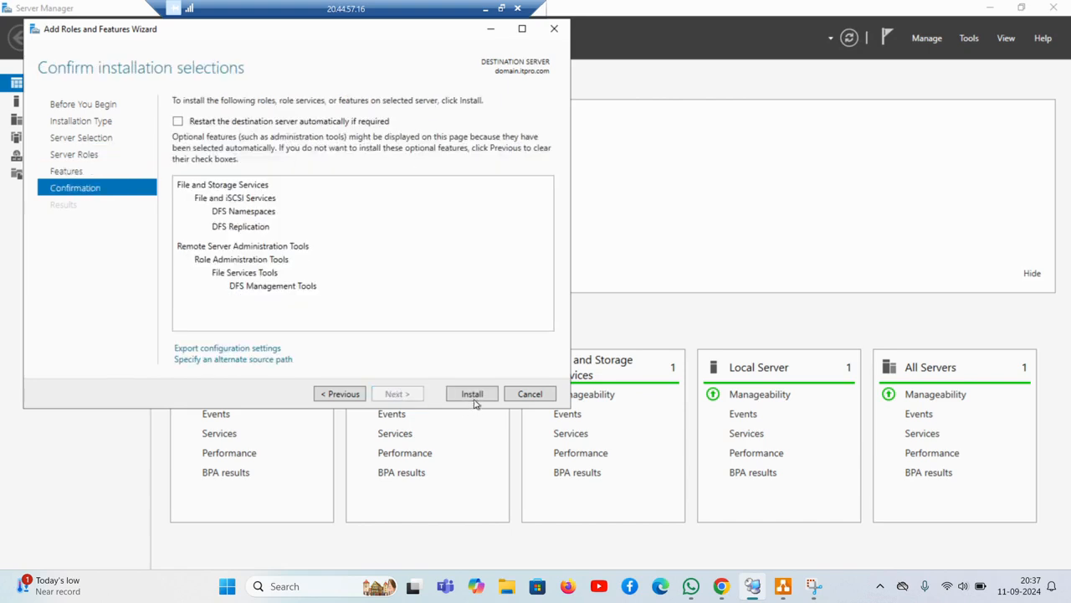
left_click(178, 123)
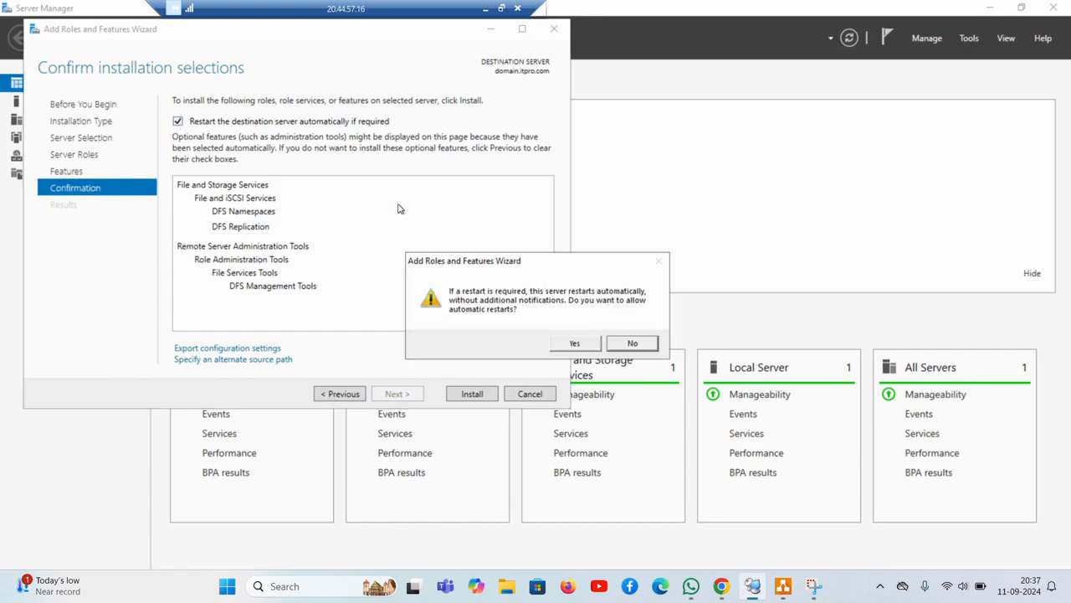
left_click(578, 344)
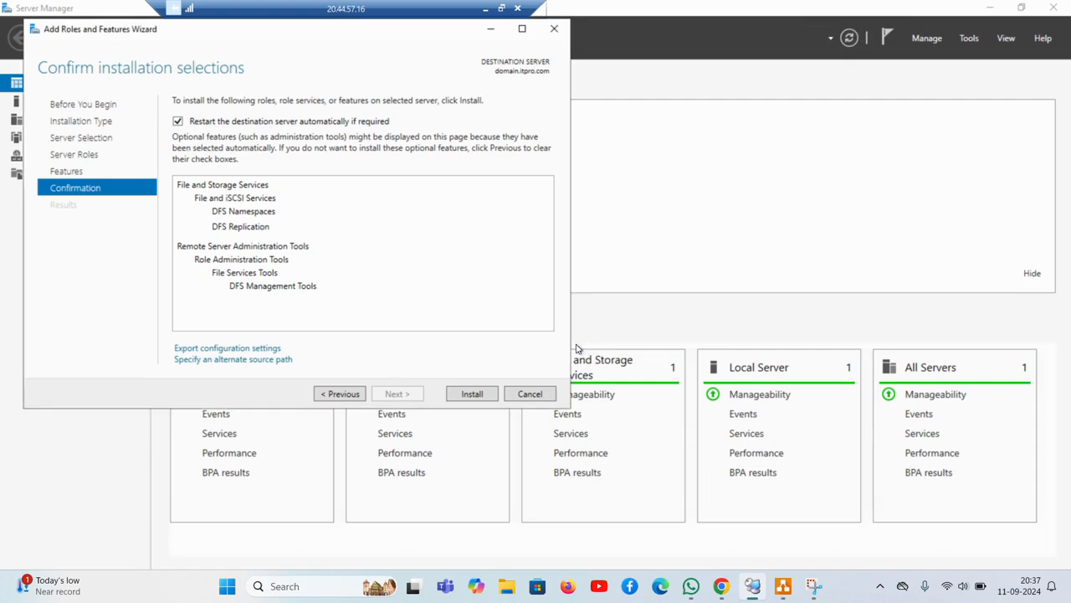
left_click(471, 393)
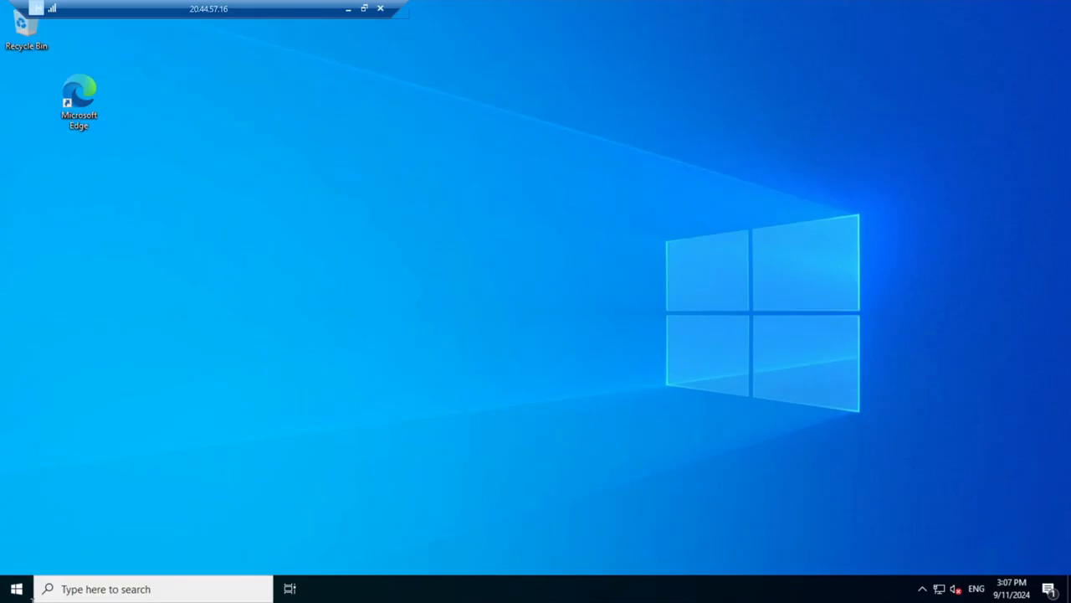
Open the Windows (C:) drive in File Explorer on the domain server.
left_click(17, 588)
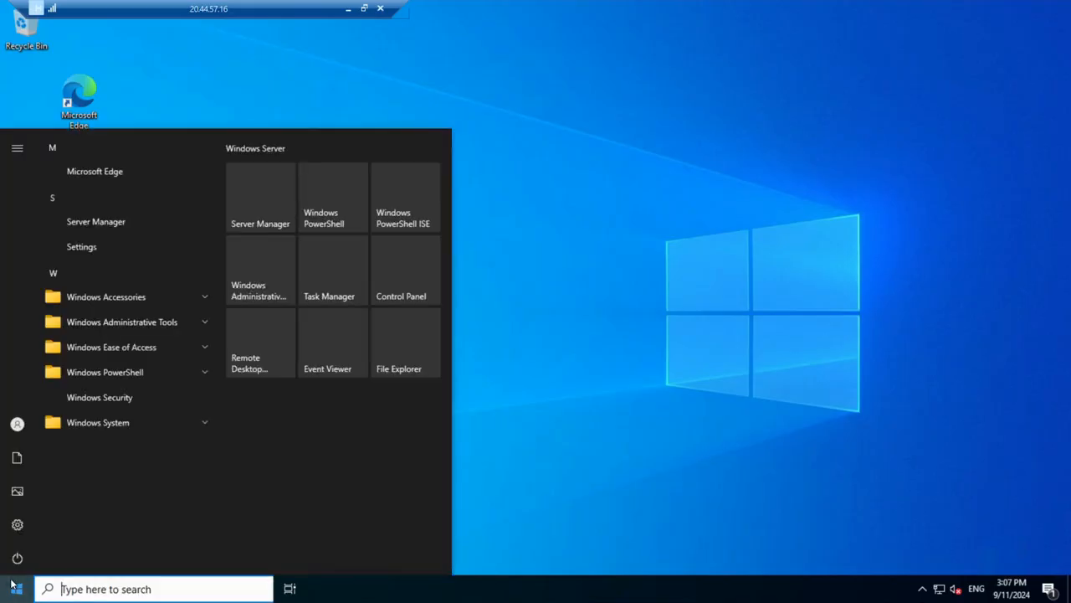
left_click(393, 358)
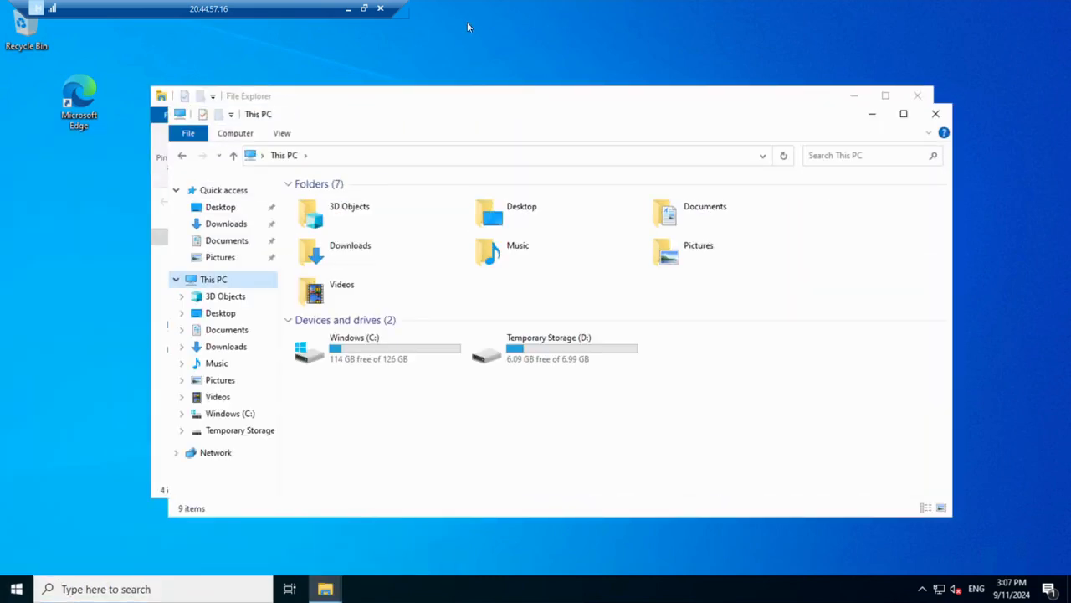
double_click(338, 346)
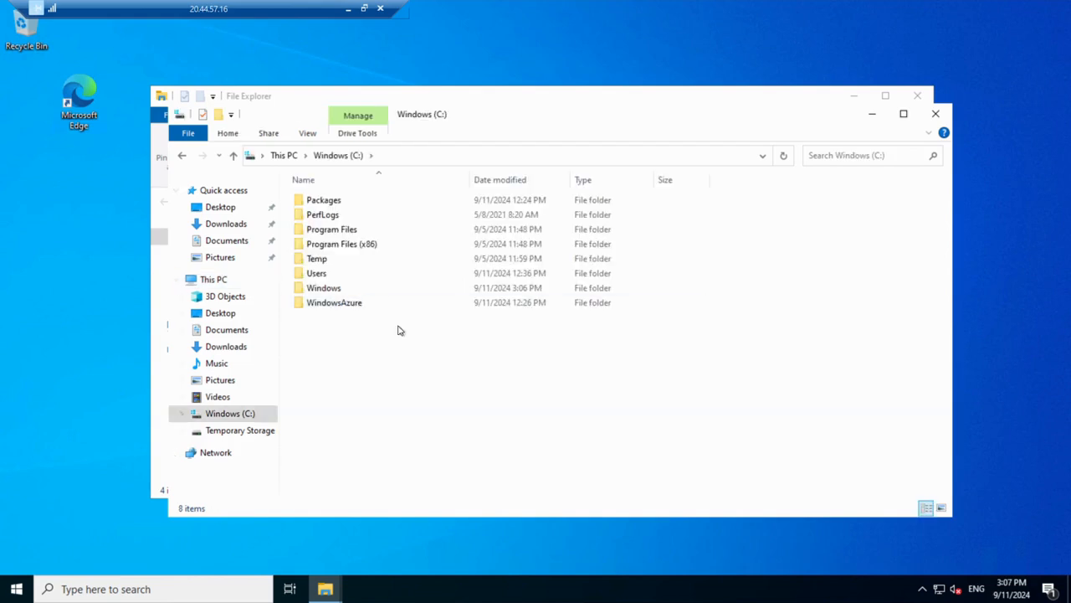
Create a new folder named Android in the root of the C: drive.
right_click(365, 346)
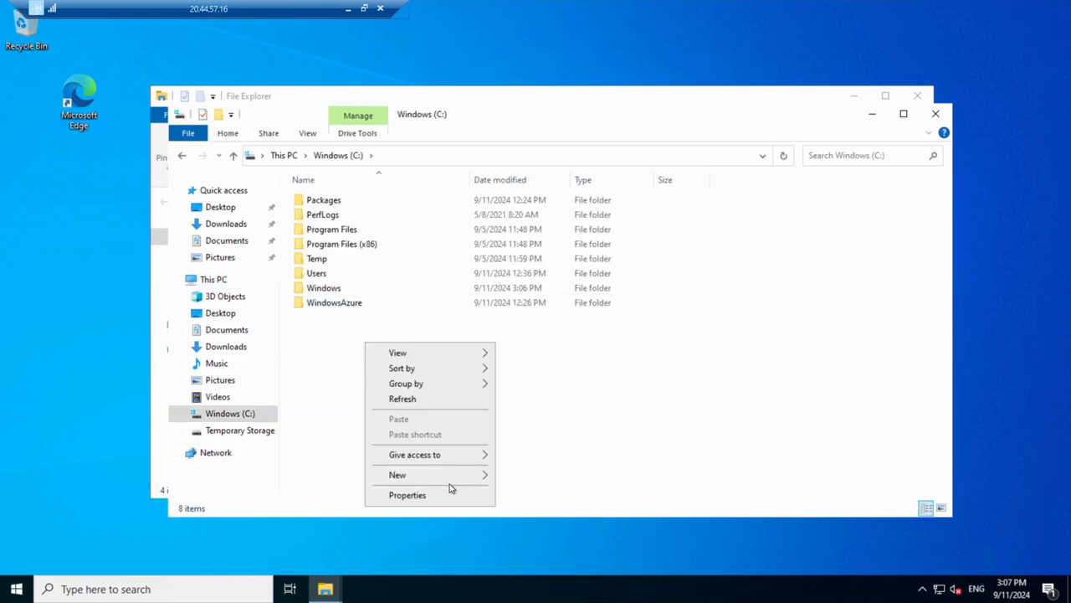
mouse_move(466, 478)
left_click(532, 475)
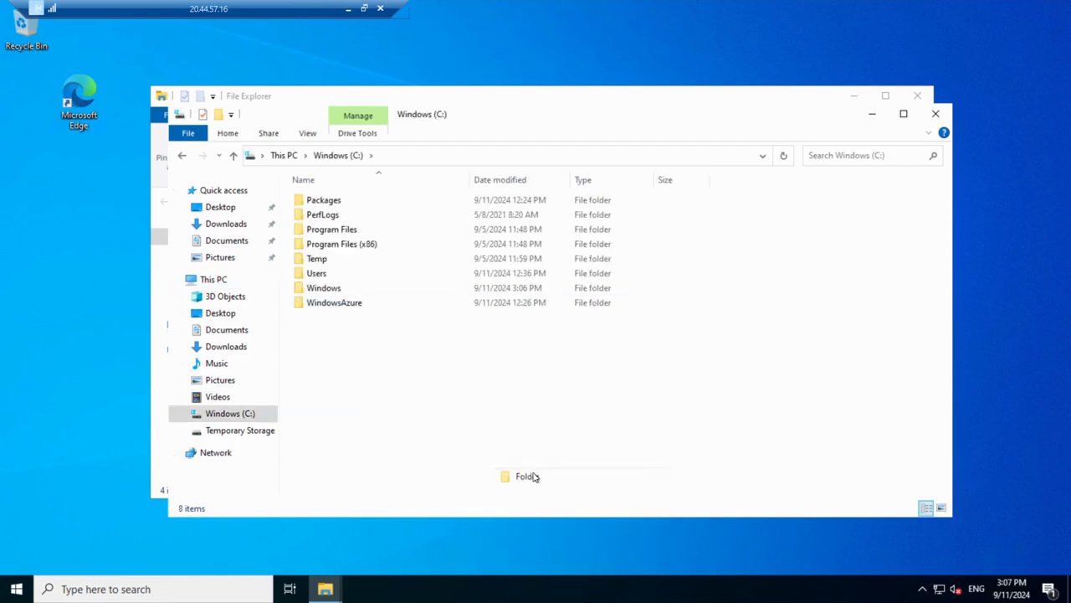
key("BackSpace")
type("A")
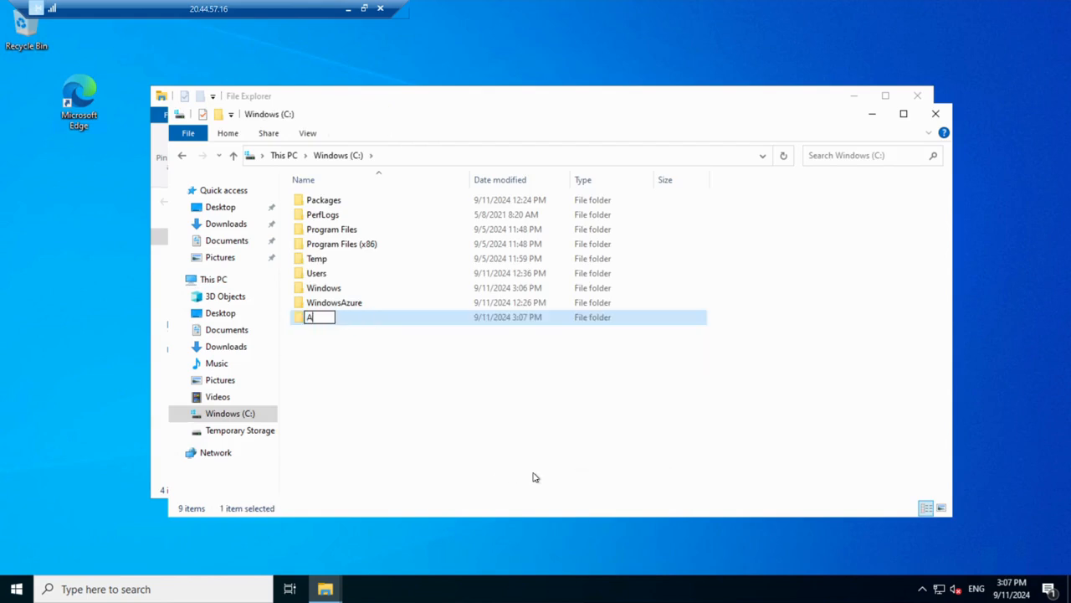
type("ndroid")
left_click(535, 477)
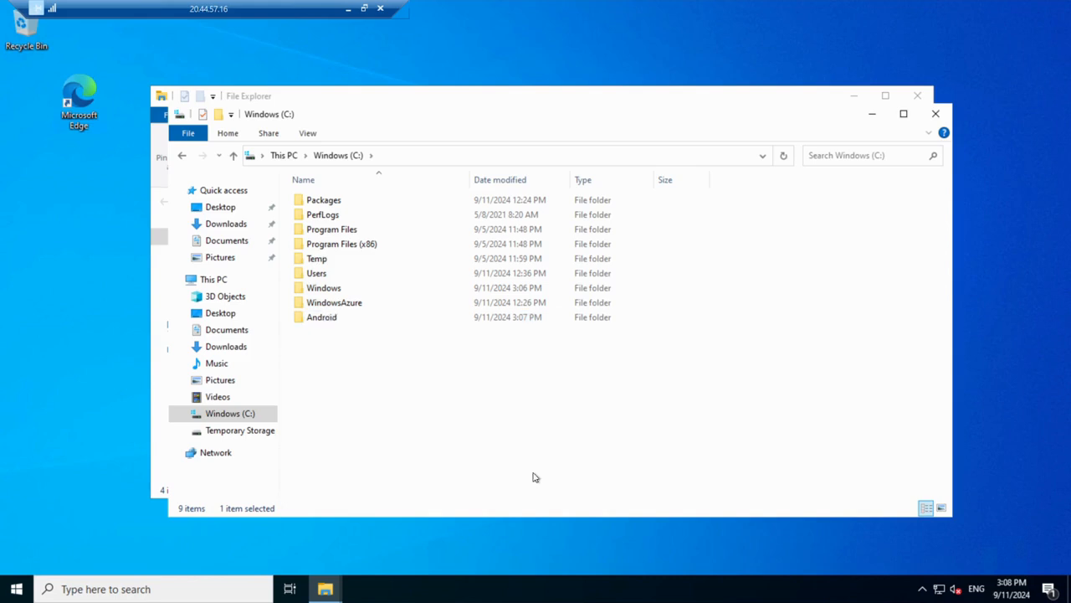
Enable advanced sharing for the Android folder, keeping the share name Android.
right_click(489, 318)
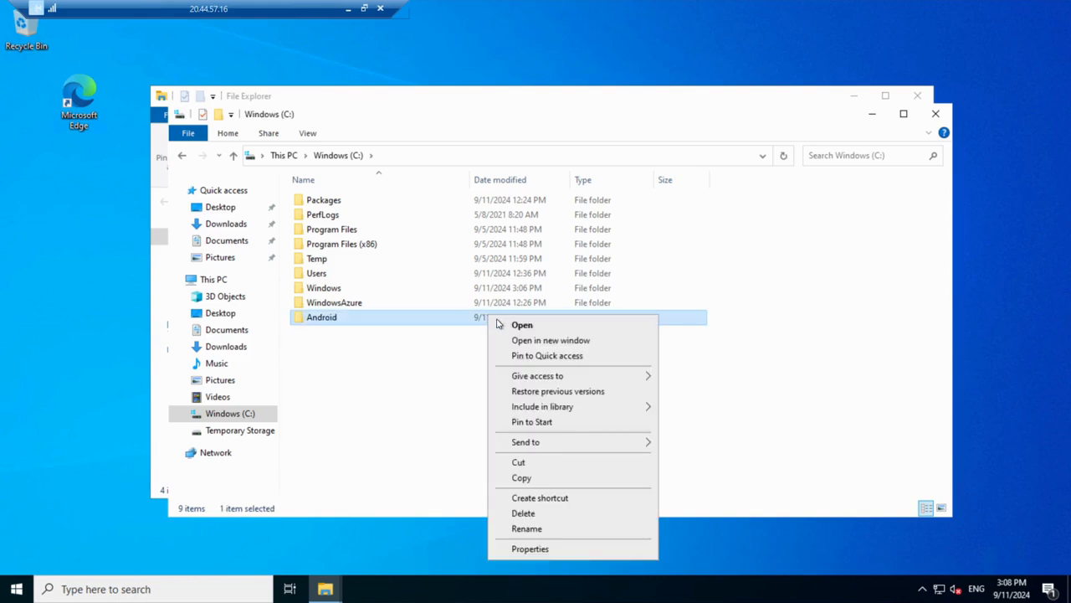
left_click(530, 549)
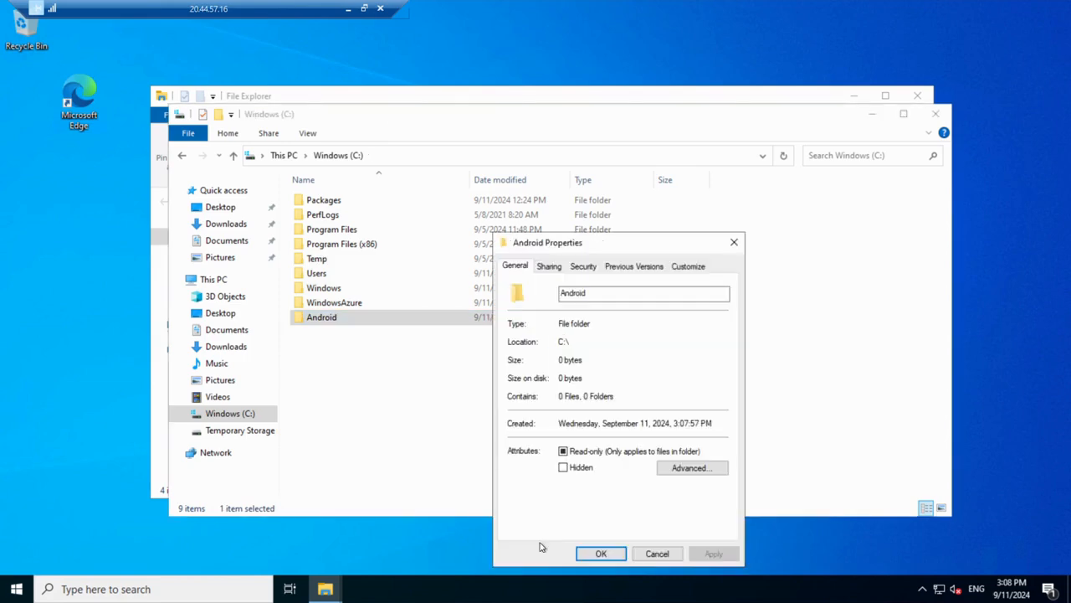
left_click(558, 268)
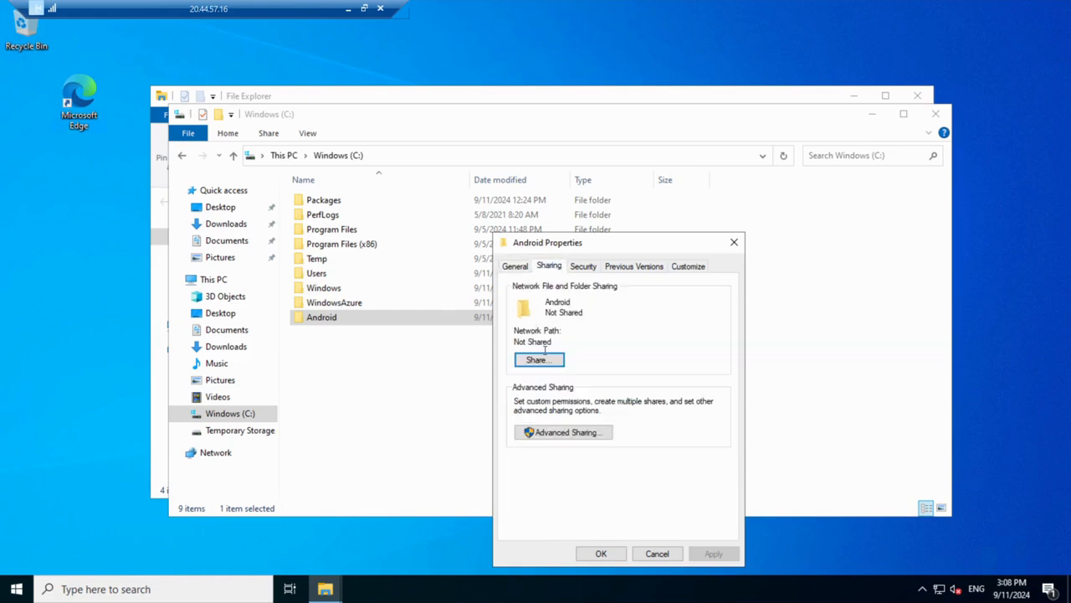
left_click(550, 433)
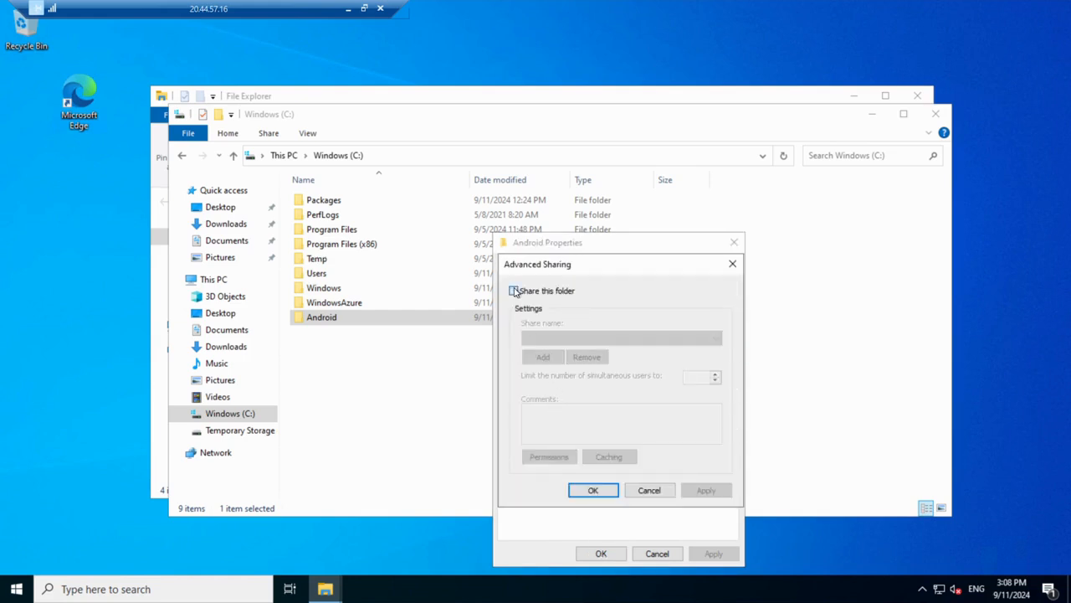
left_click(515, 292)
Allow Everyone Full Control in the Android folder's share permissions and confirm the sharing settings and folder properties.
left_click(549, 459)
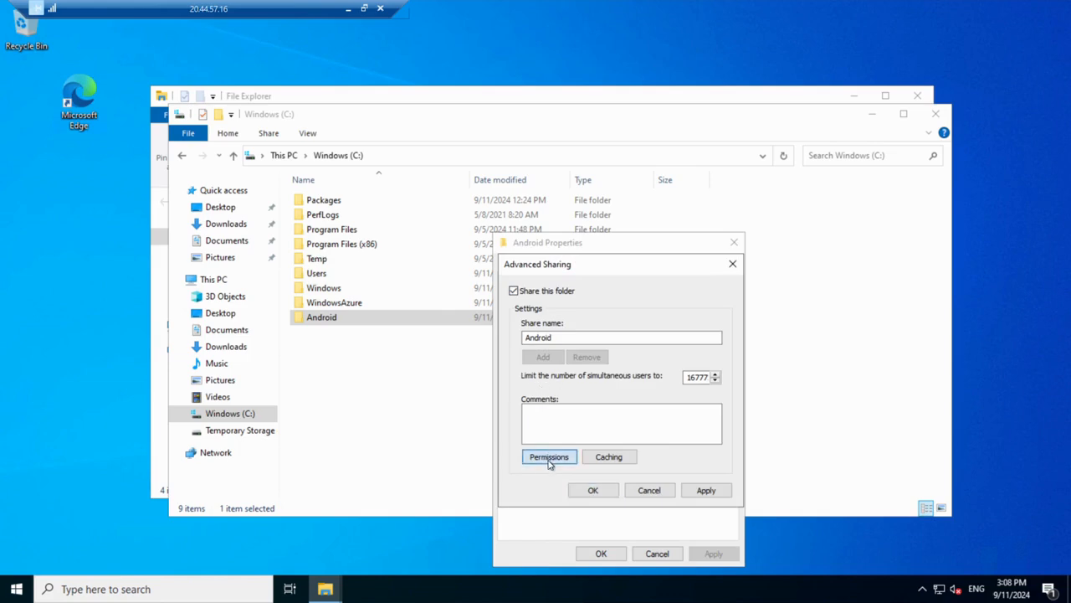
left_click(676, 445)
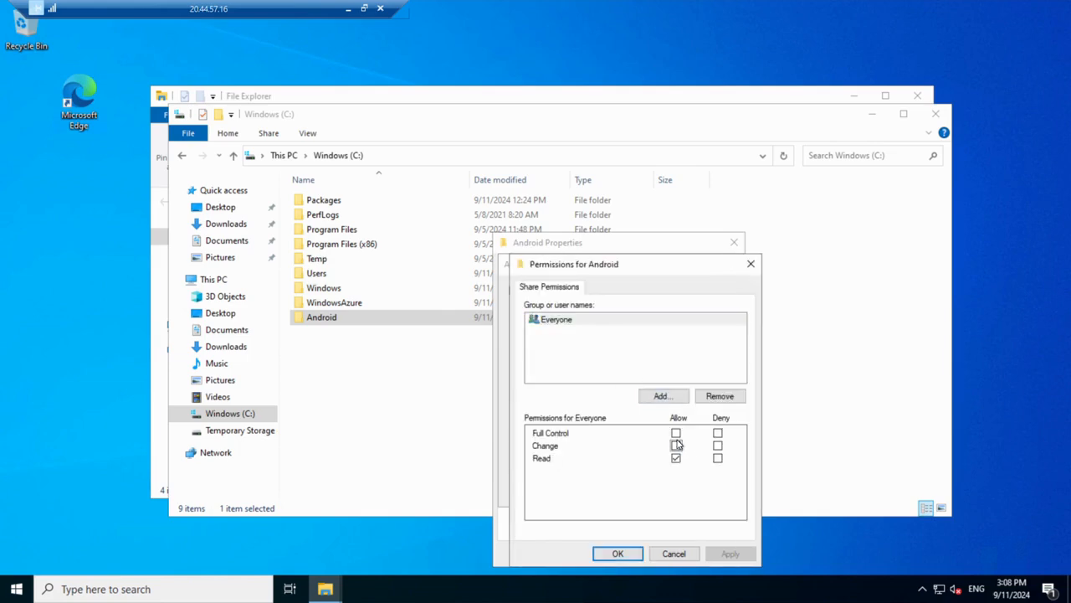
left_click(677, 434)
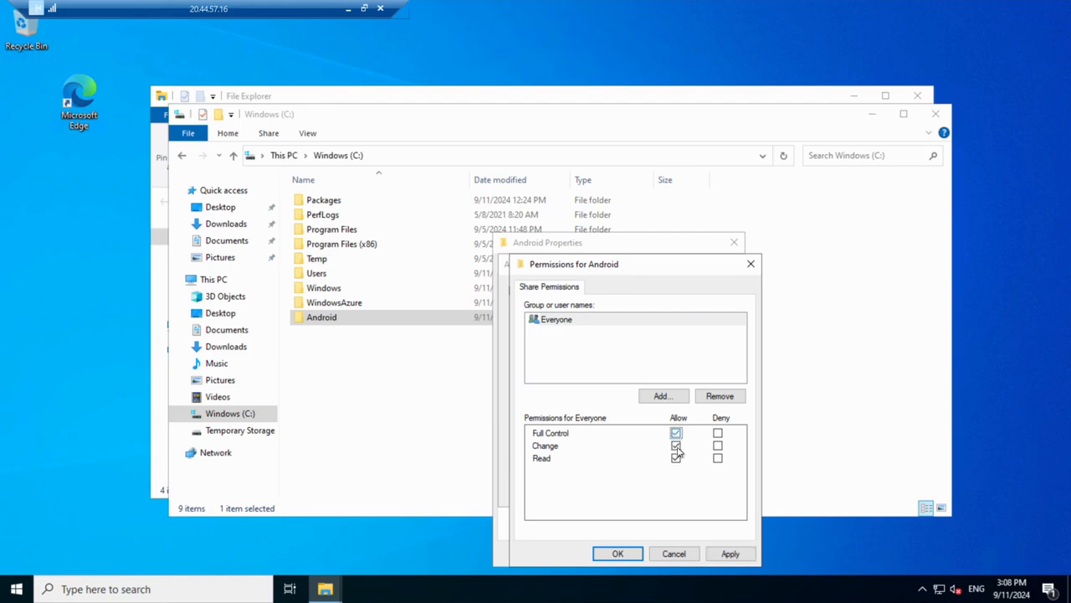
left_click(730, 554)
left_click(619, 554)
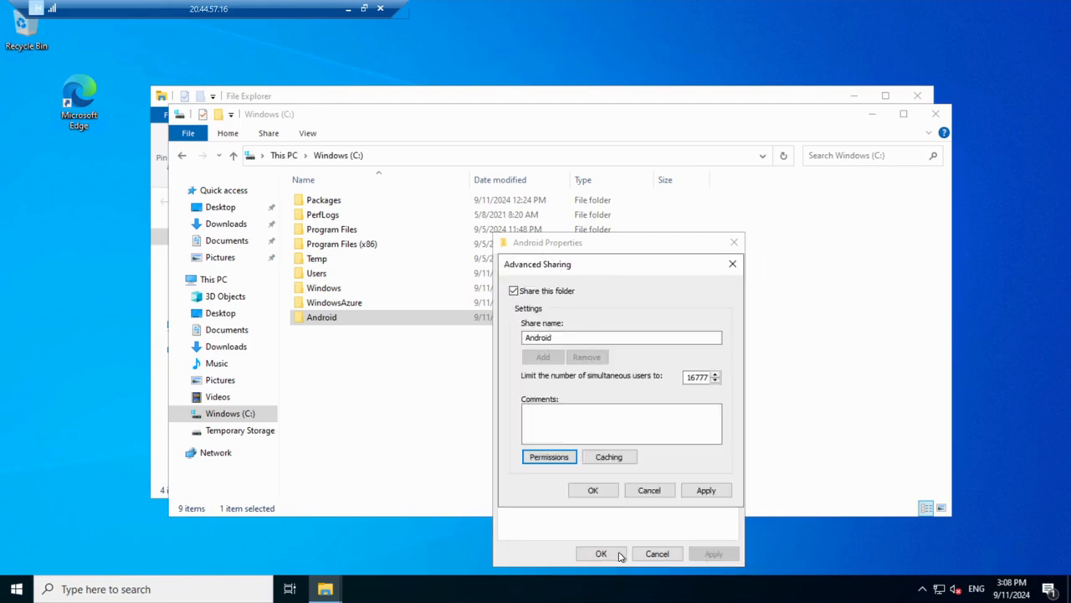
left_click(608, 496)
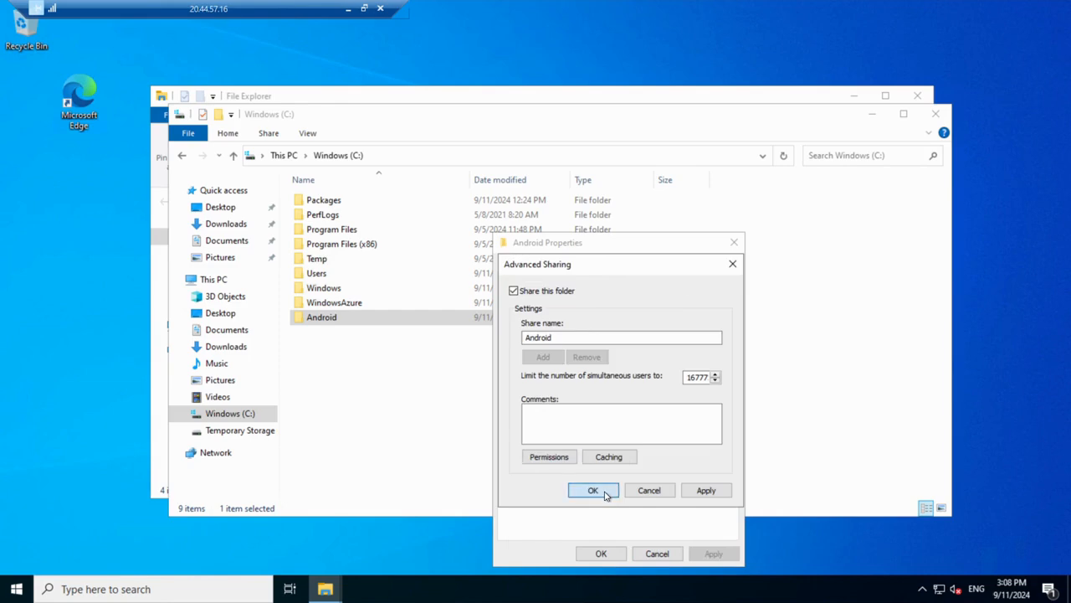
left_click(602, 554)
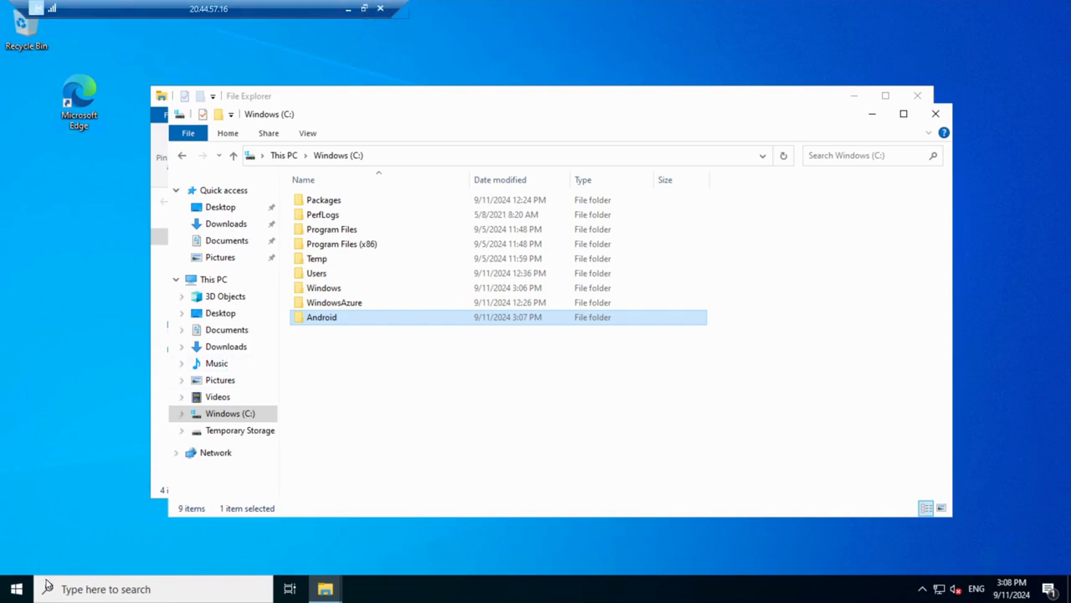
Open Server Manager on the domain server to check the DFS installation, closing the C: drive window and the Windows Admin Center notice.
left_click(16, 589)
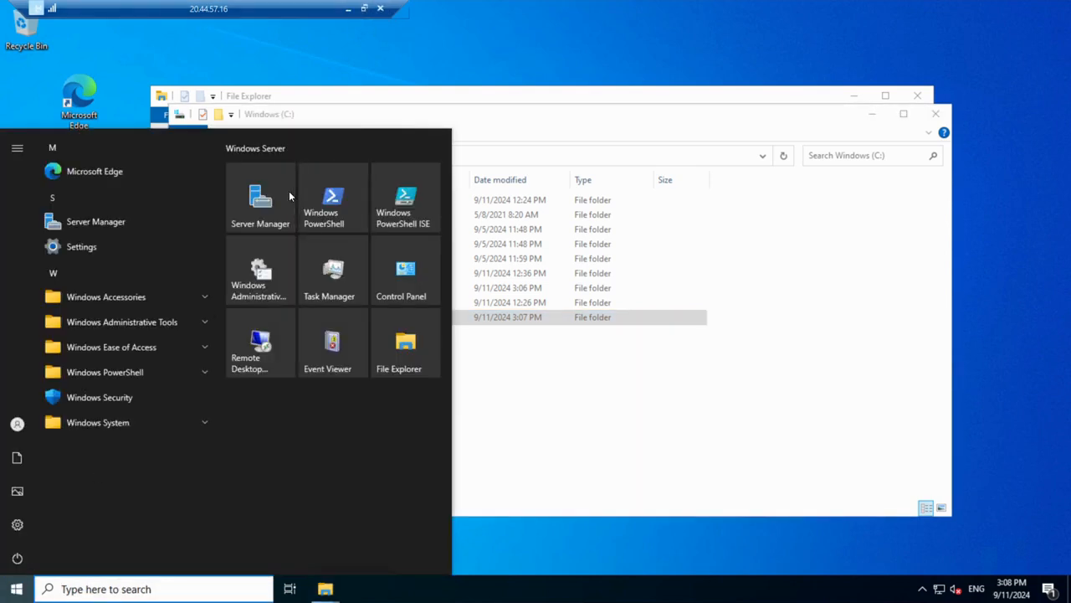
left_click(289, 191)
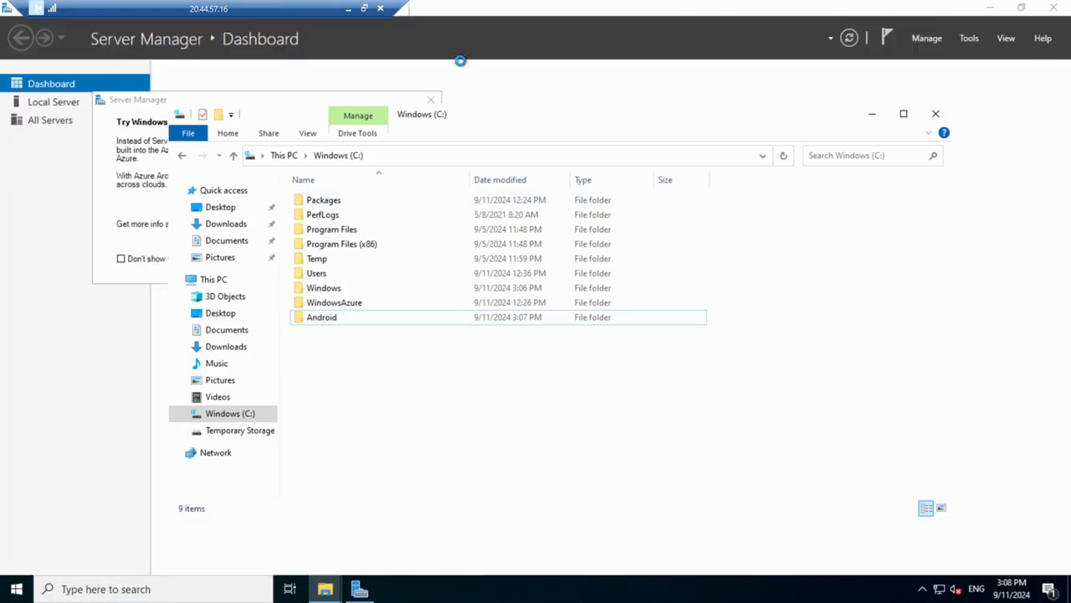
left_click(936, 114)
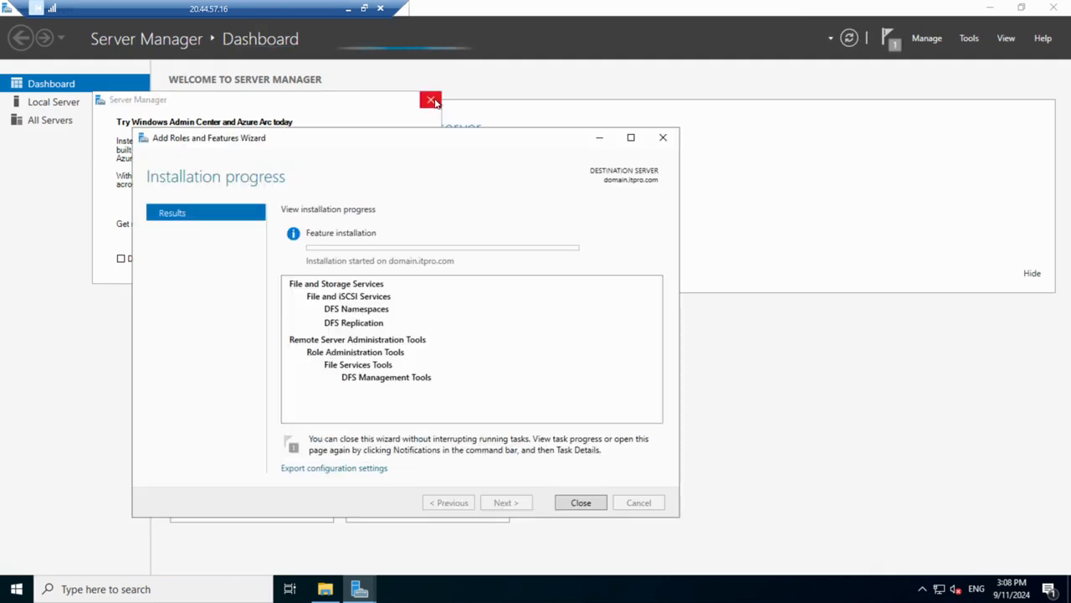
left_click(431, 100)
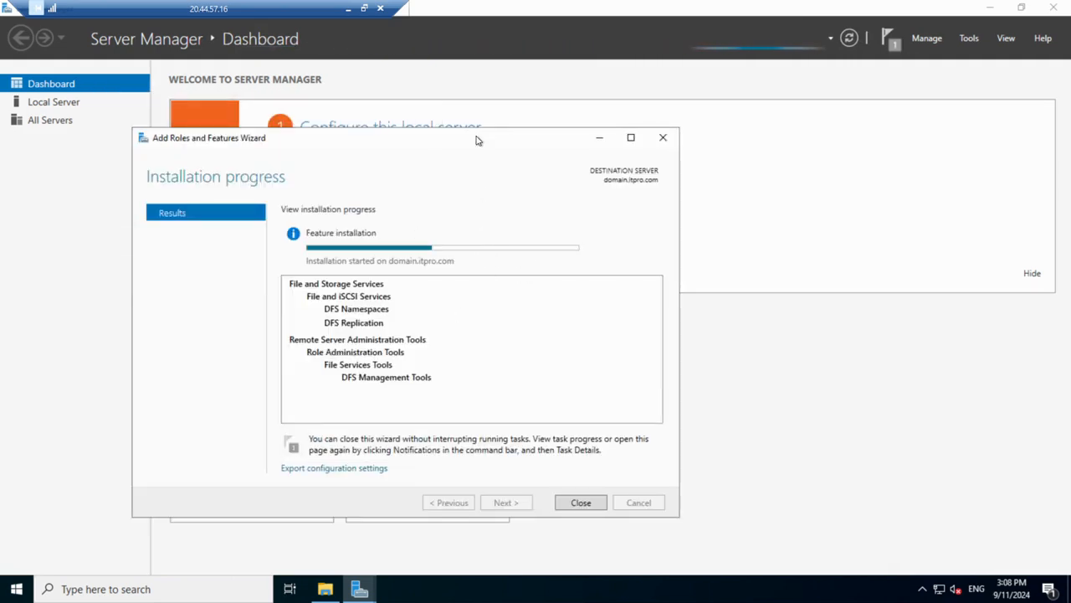
Leave the full-screen domain session and bring up the memberserver remote session in full screen.
left_click(365, 7)
left_click(62, 80)
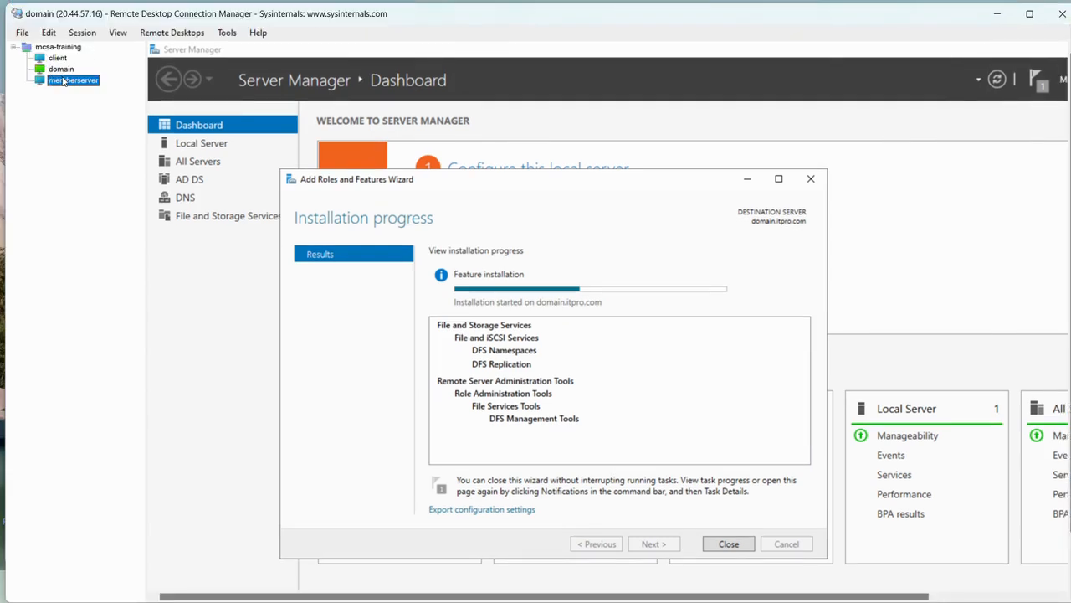
right_click(63, 80)
left_click(104, 227)
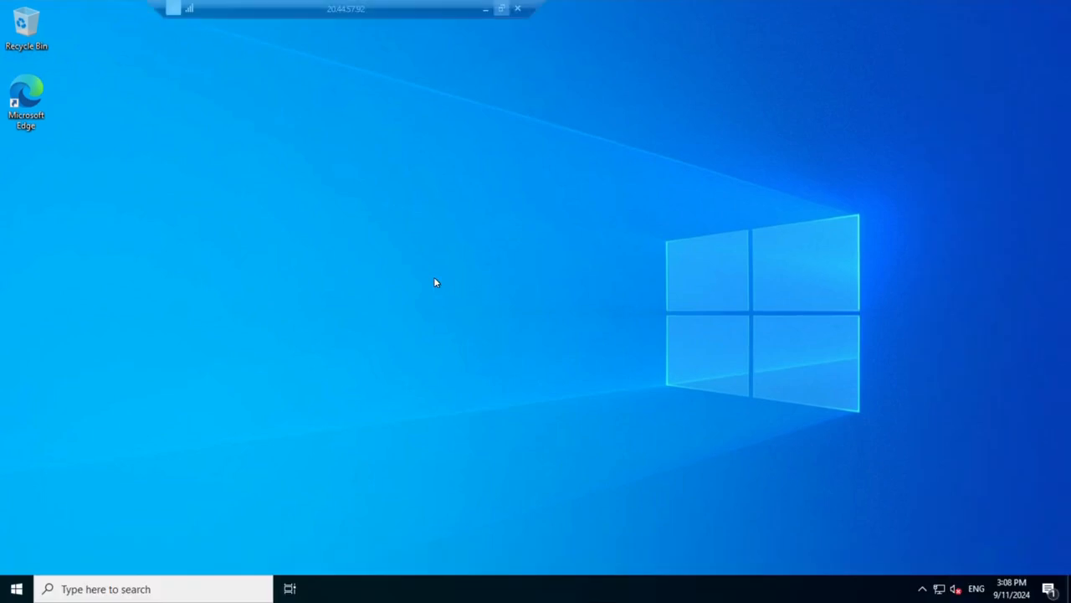
Open Server Manager on the member server and dismiss the Windows Admin Center notice.
left_click(13, 593)
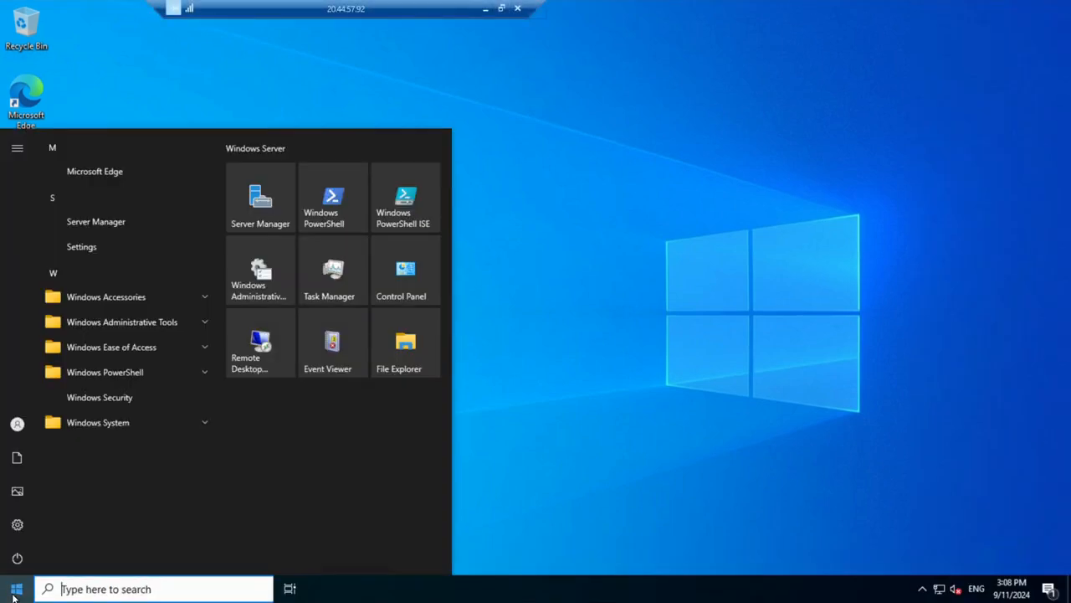
left_click(275, 219)
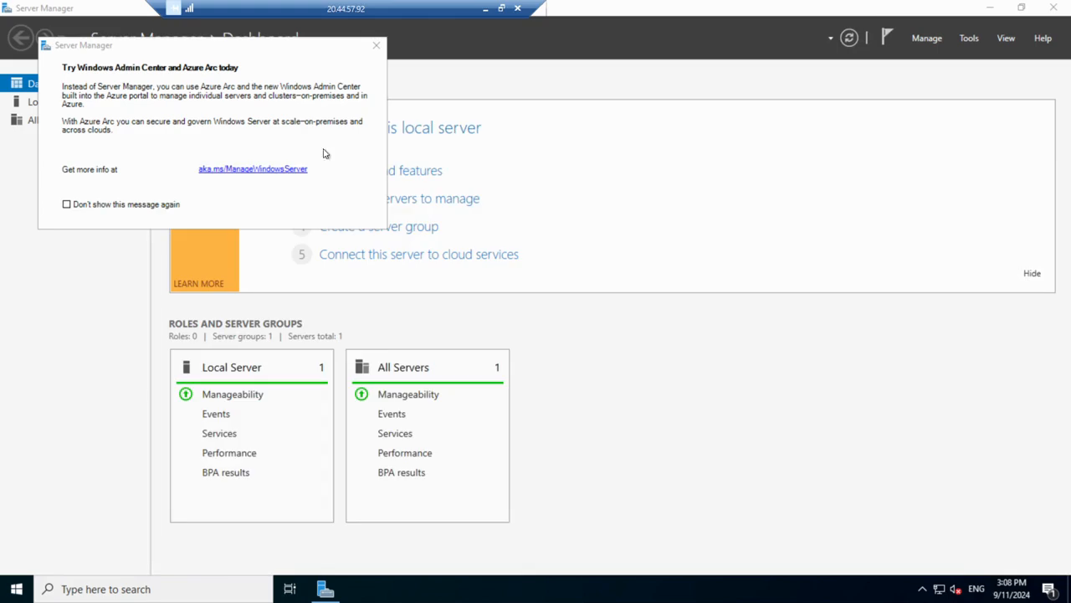
left_click(376, 43)
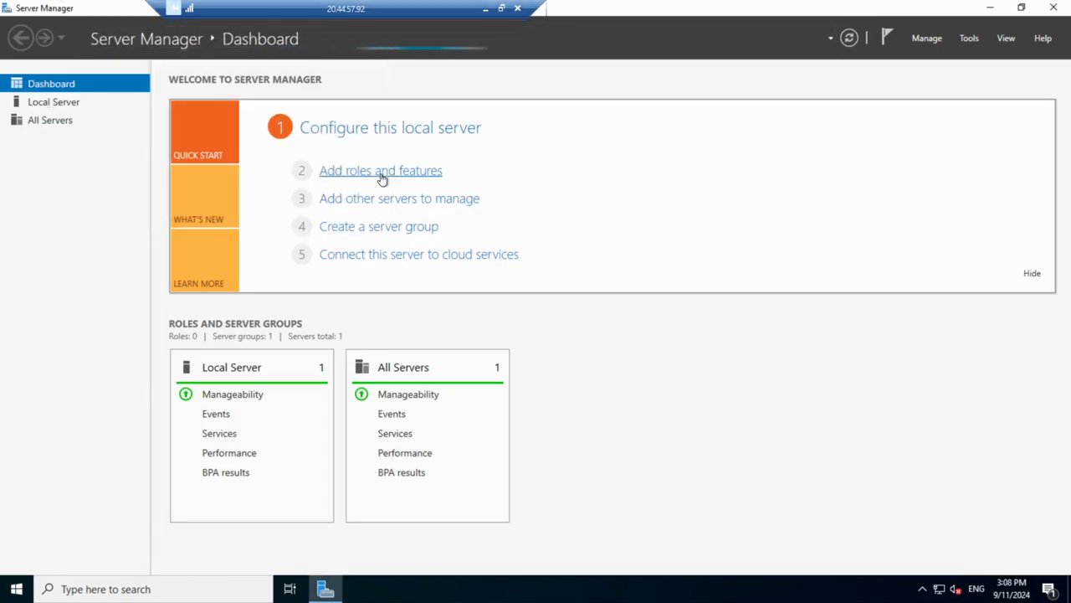
Start adding roles and features, keeping the default installation type and memberserver.itpro.com as the destination server.
left_click(380, 173)
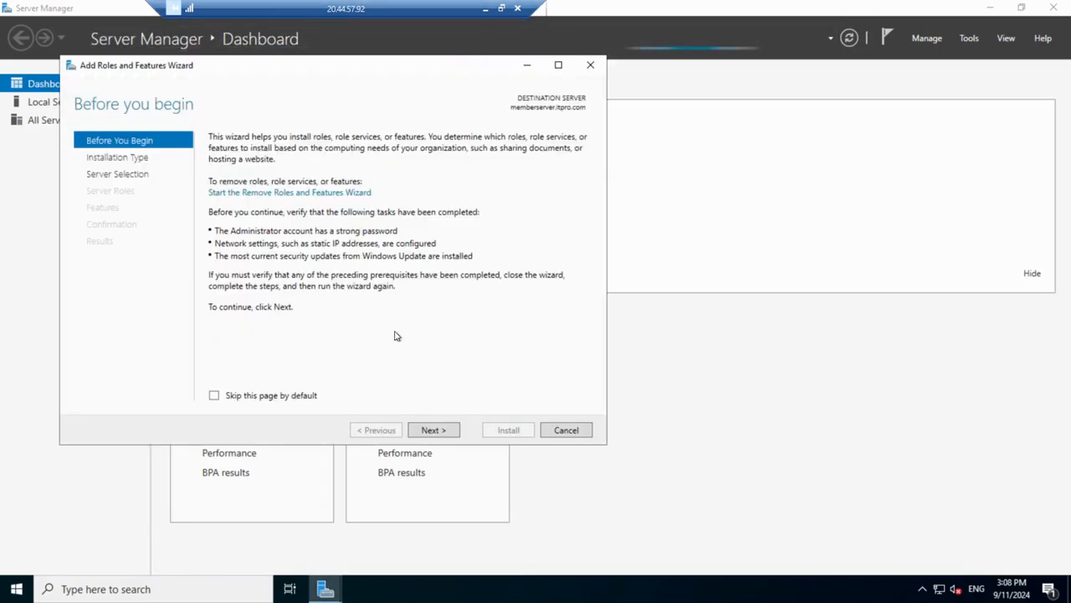
left_click(425, 432)
left_click(426, 432)
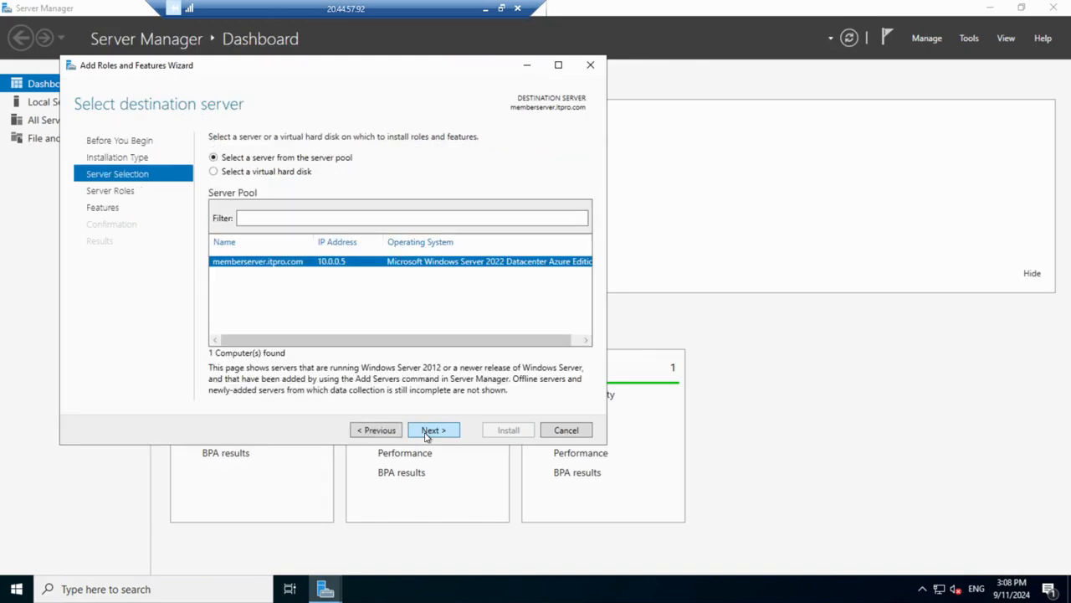
left_click(426, 433)
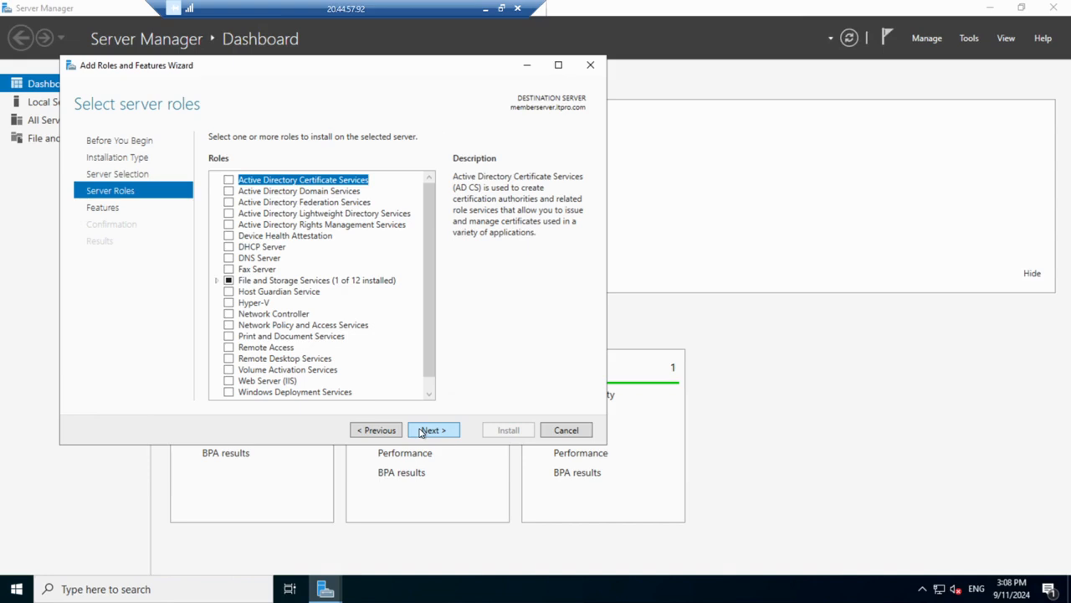
Select the DFS Namespaces and DFS Replication role services under File and iSCSI Services, including the required features and management tools.
left_click(216, 280)
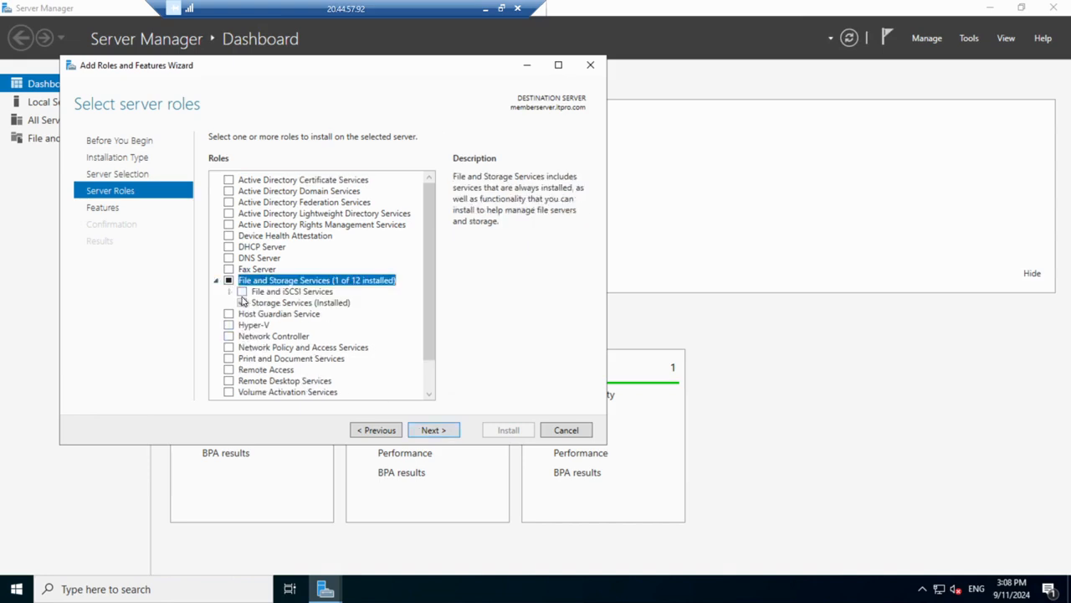
left_click(232, 292)
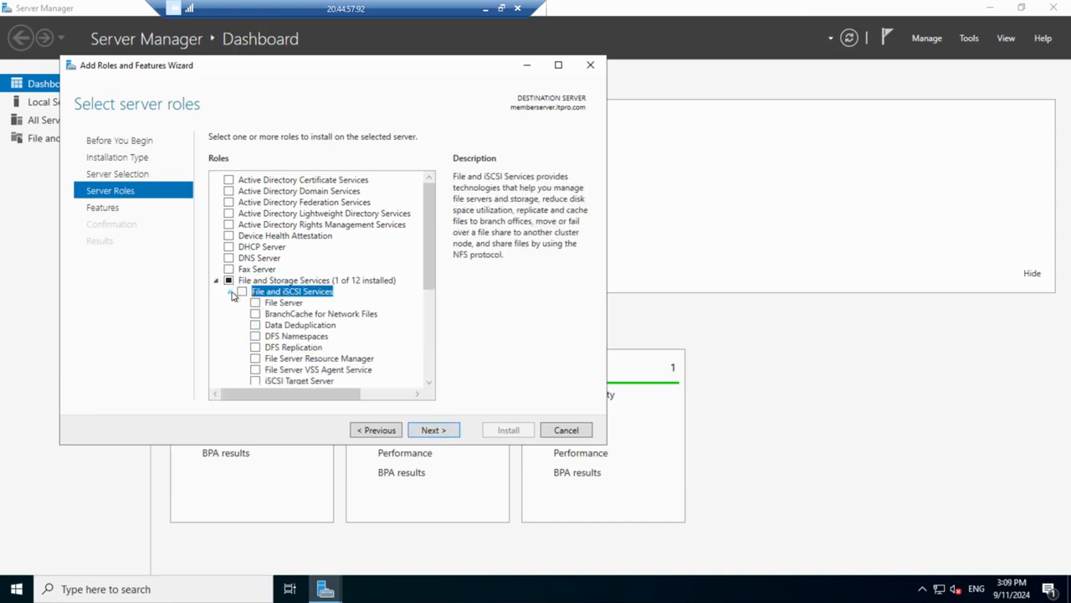
left_click(255, 336)
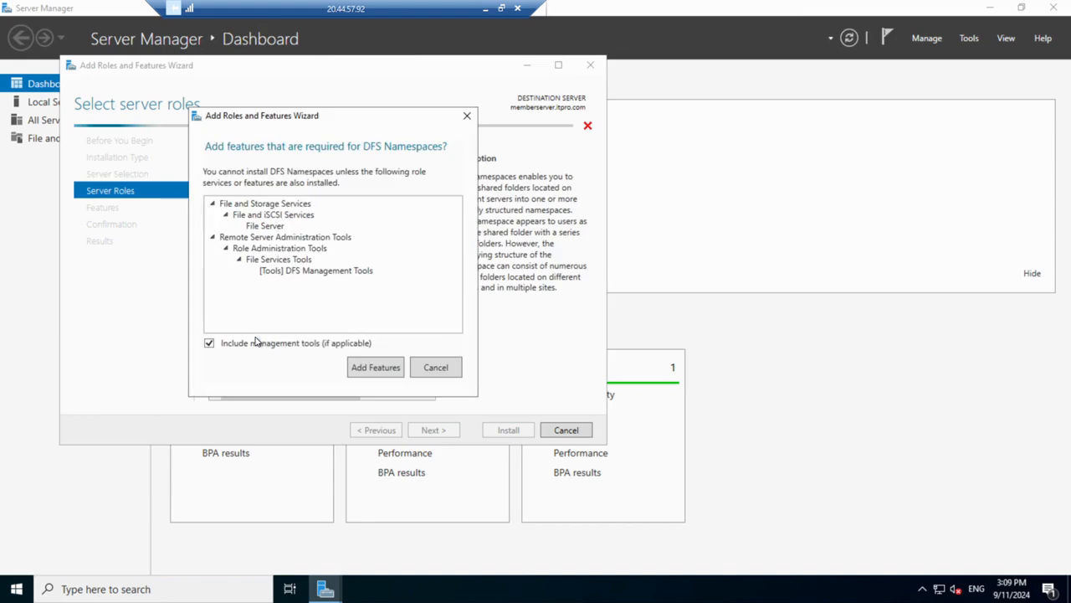
left_click(397, 370)
left_click(256, 347)
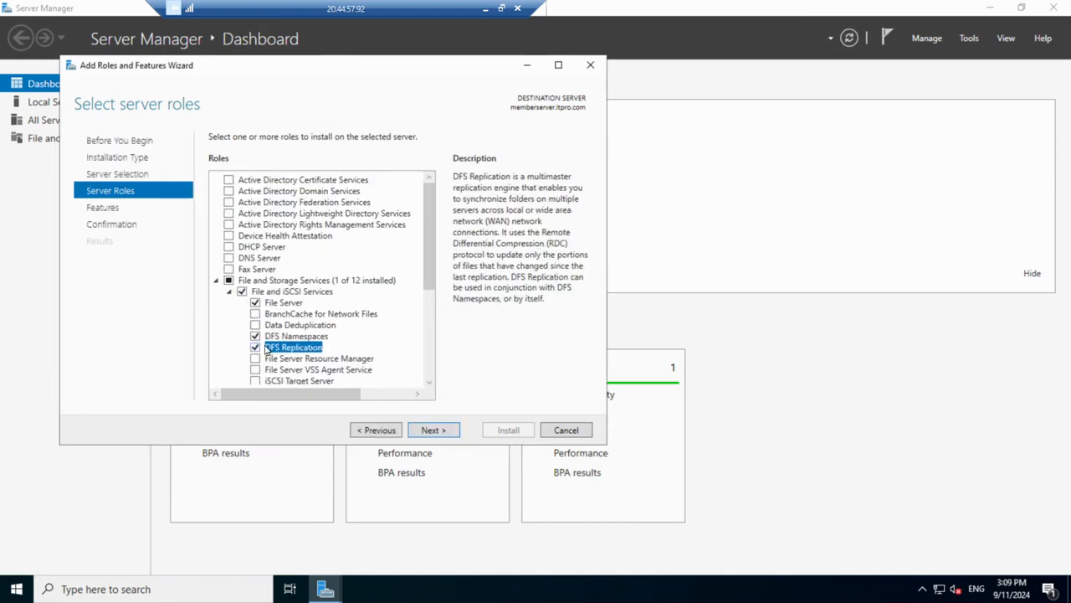
Install the DFS role services on the member server without extra features, allowing automatic restart if required.
left_click(444, 428)
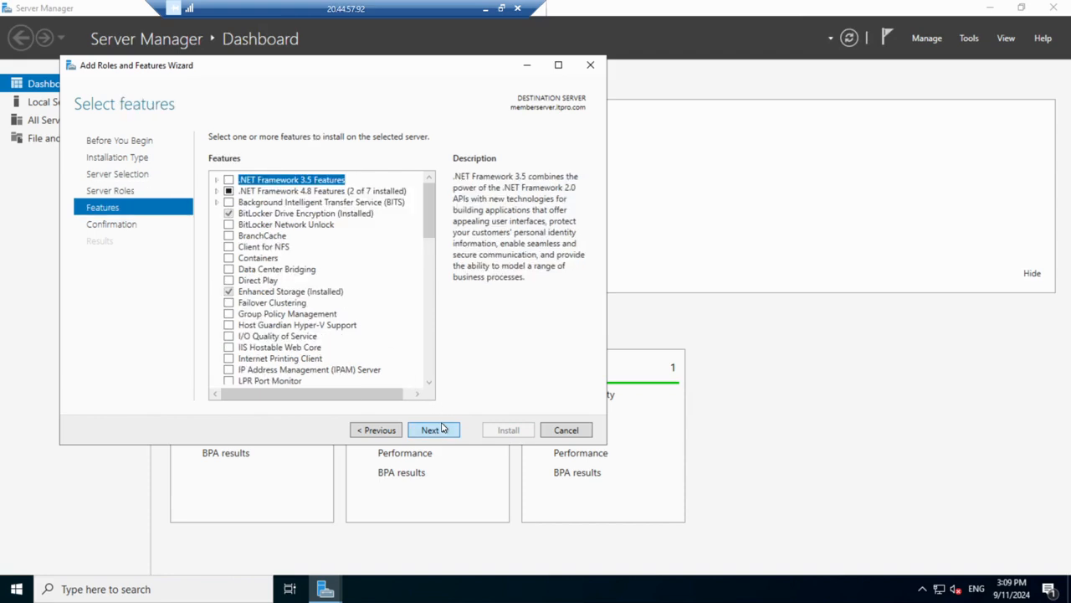
left_click(444, 429)
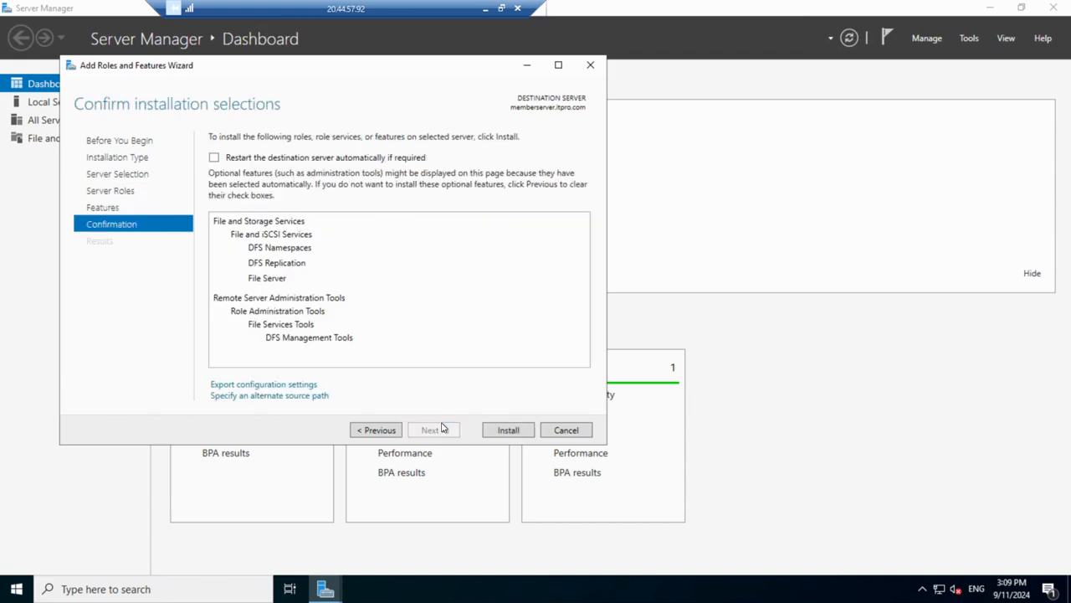
left_click(215, 158)
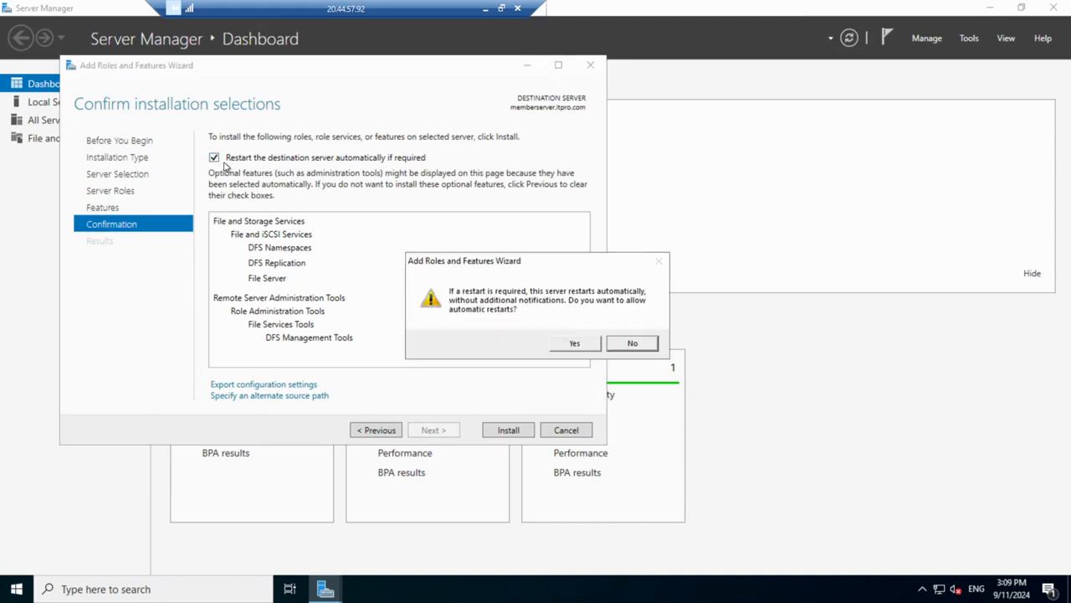
left_click(574, 344)
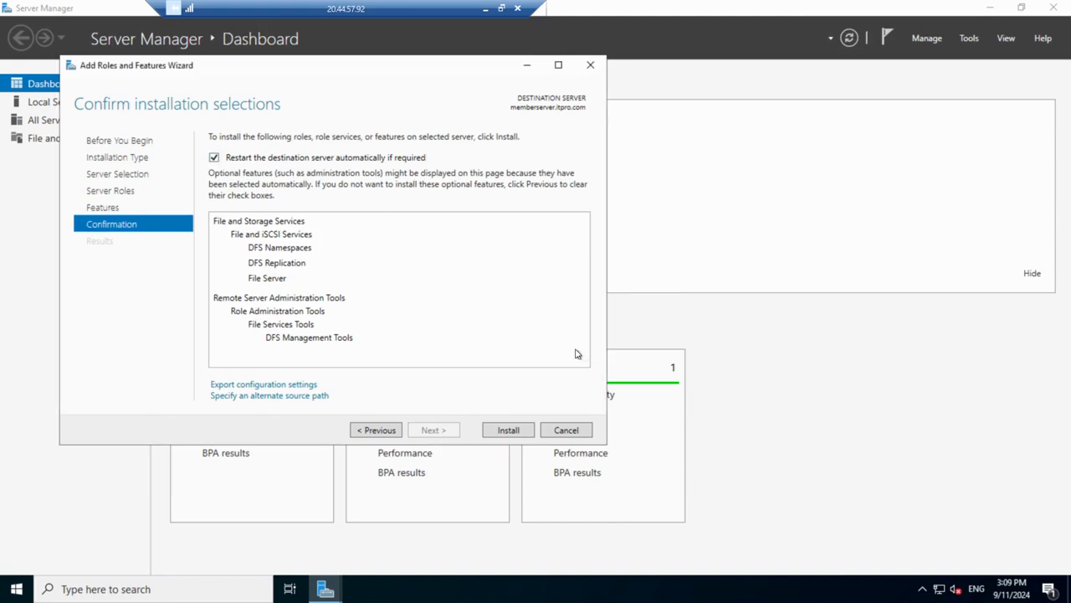
left_click(510, 430)
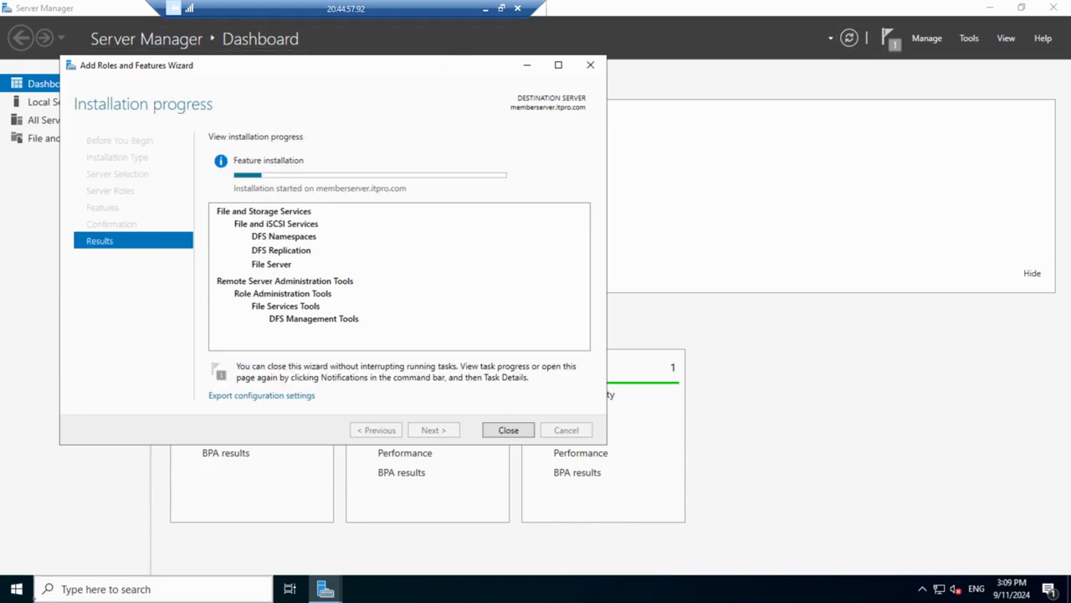
Open the Windows (C:) drive in File Explorer on the member server.
left_click(16, 588)
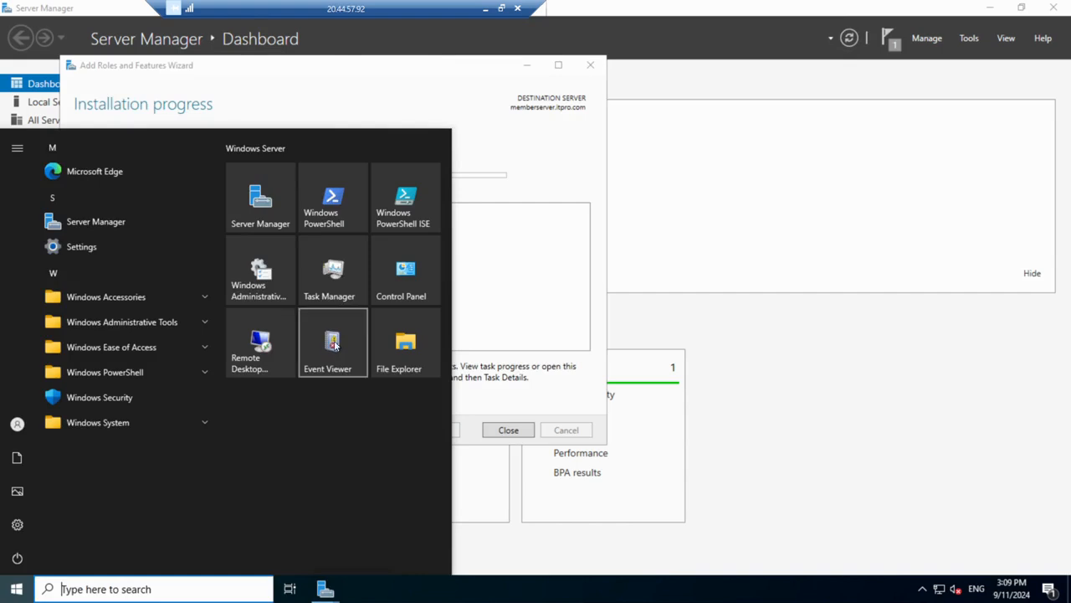
left_click(407, 366)
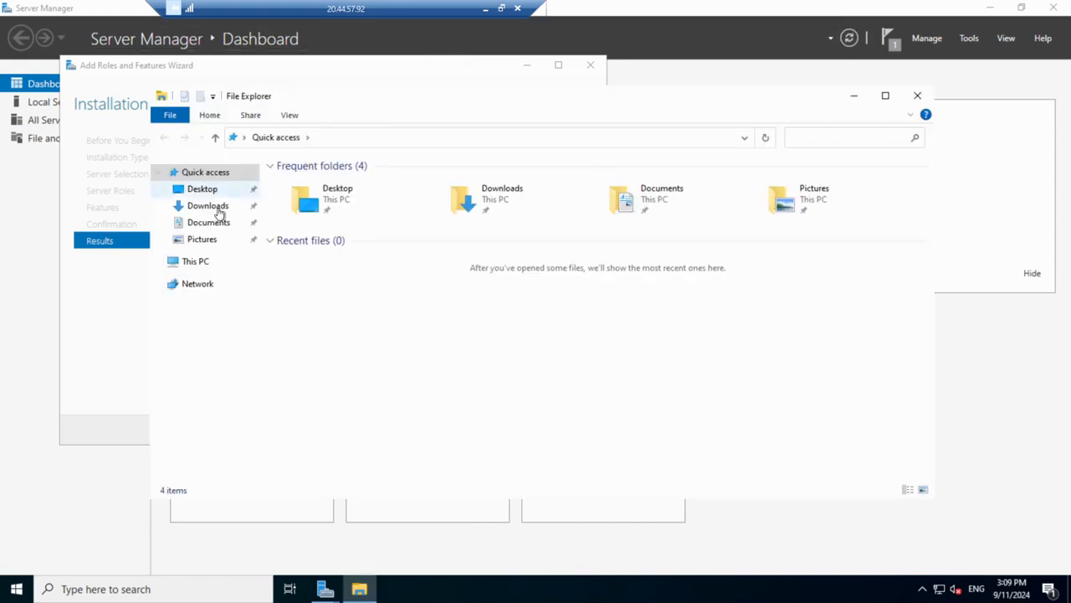
left_click(186, 262)
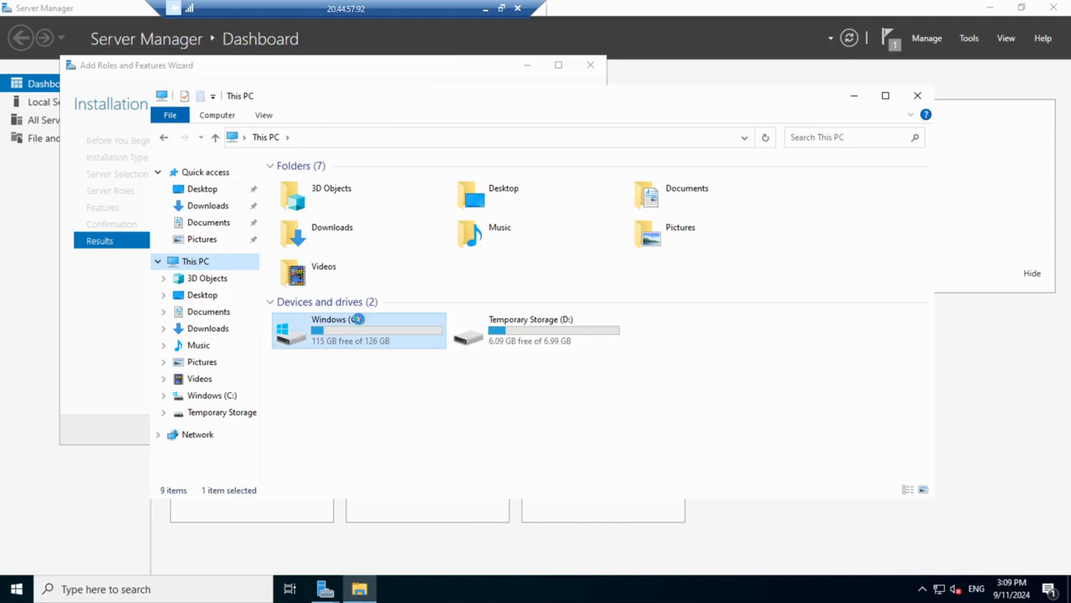
double_click(366, 321)
Create a new folder named java in the root of the member server's C: drive.
right_click(366, 325)
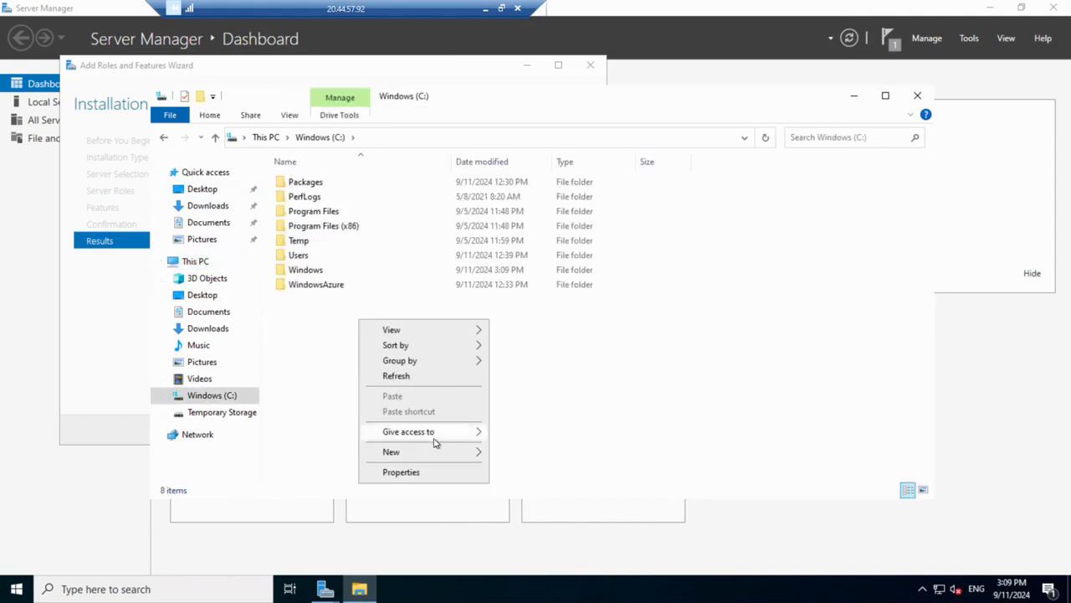
mouse_move(438, 450)
left_click(510, 451)
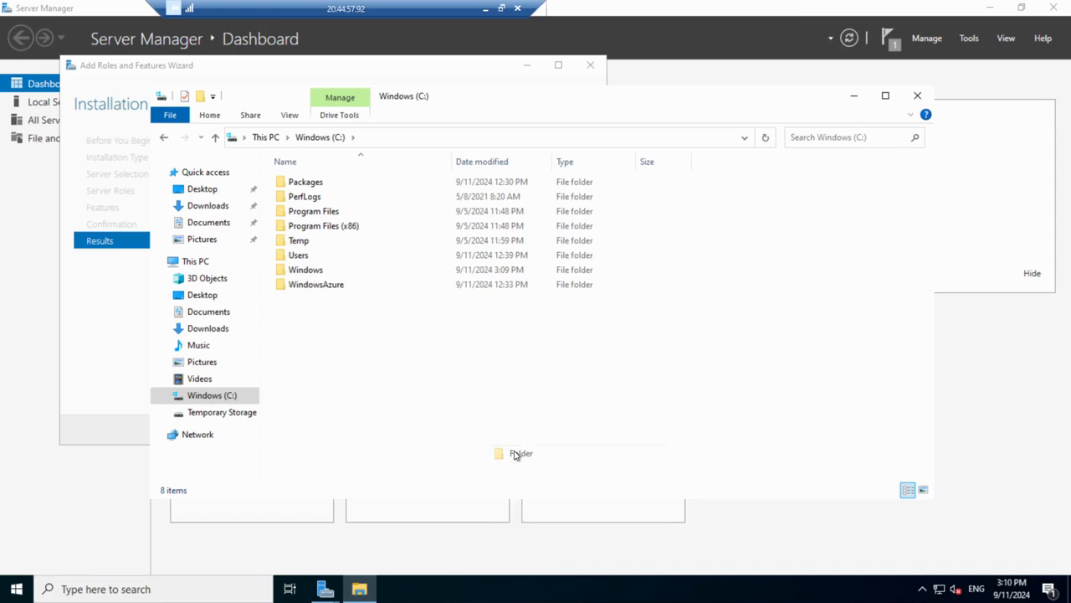
type("jabva")
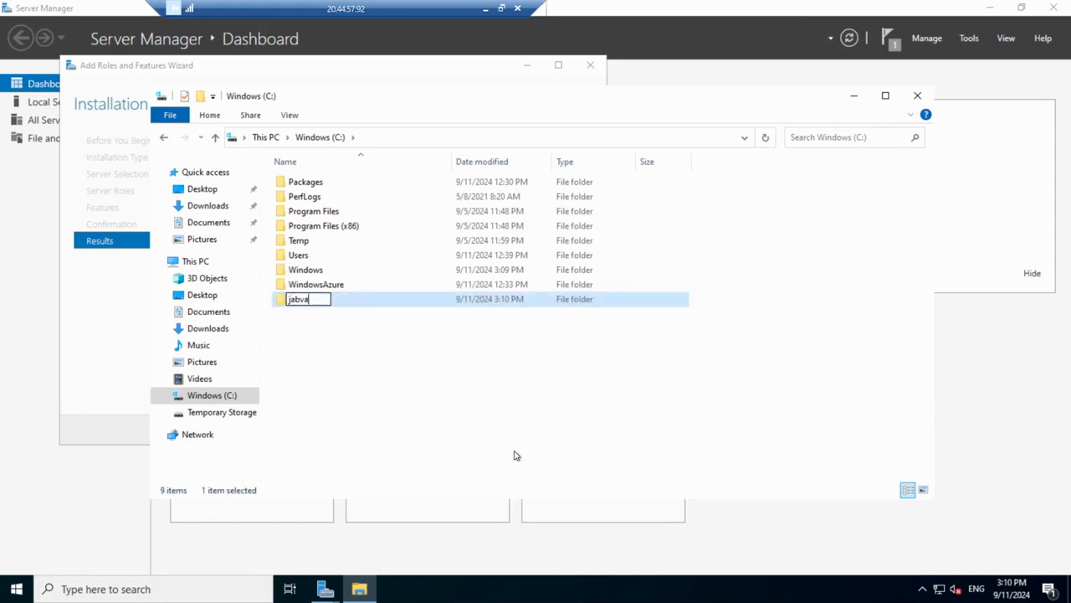
key("BackSpace")
key("BackSpace")
type("va")
left_click(441, 364)
Enable advanced sharing for the java folder on the member server, keeping java as the share name.
right_click(407, 303)
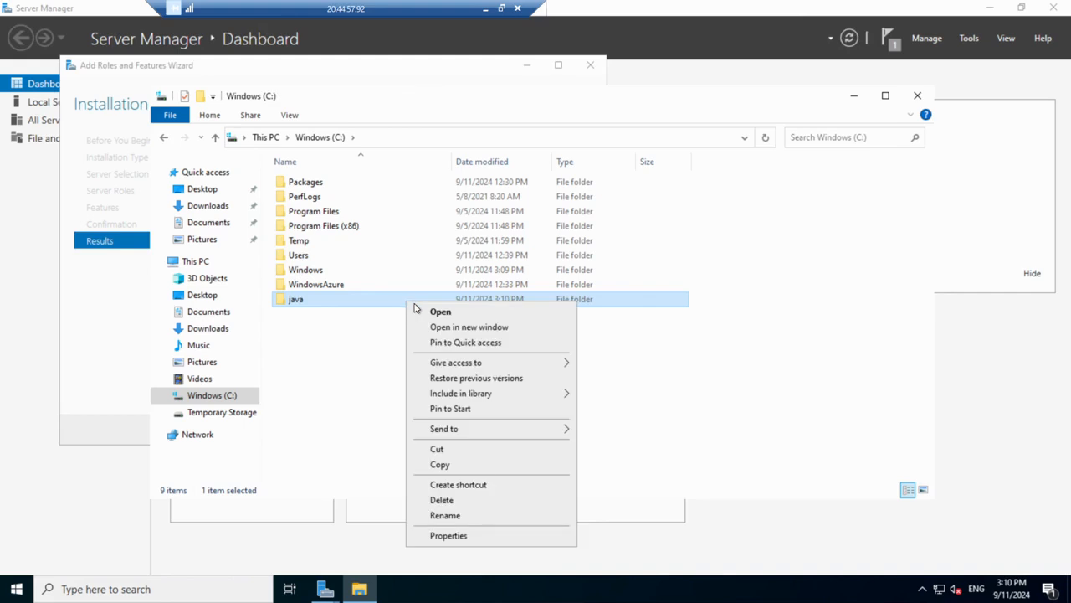
left_click(466, 539)
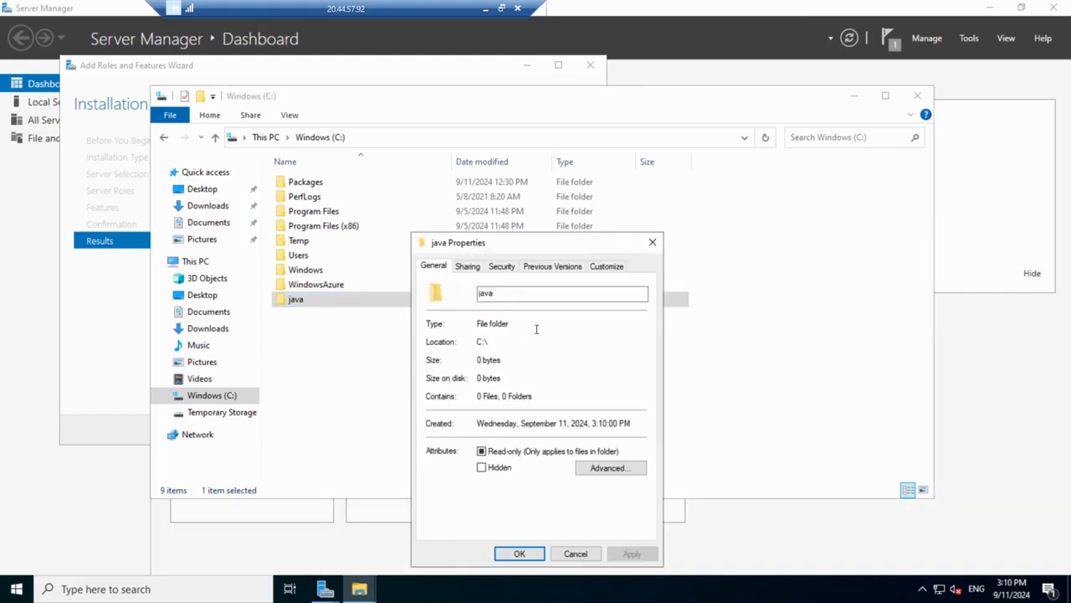
left_click(462, 268)
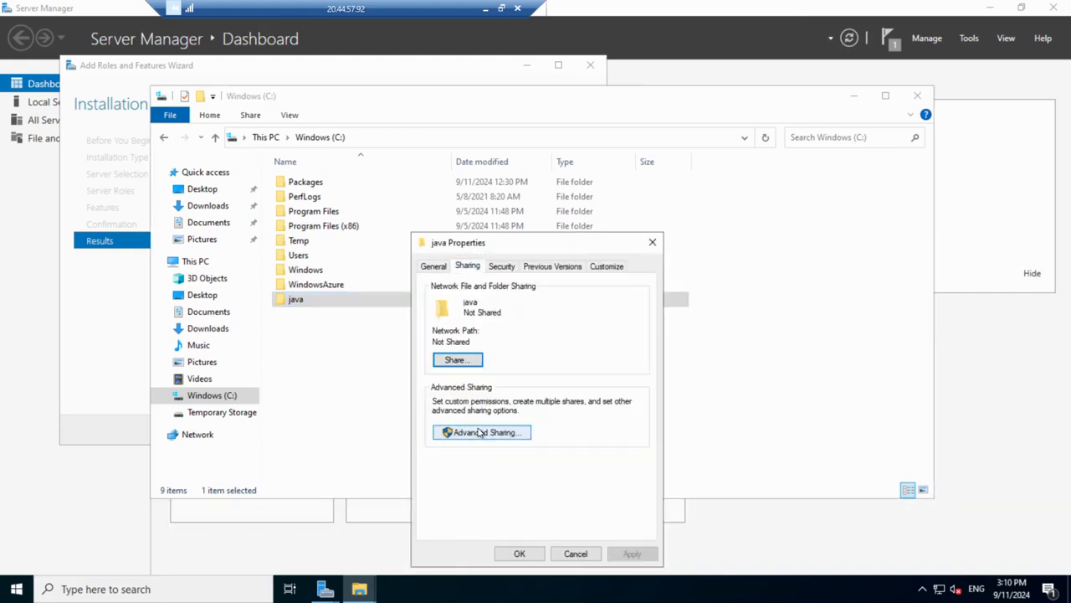
left_click(484, 431)
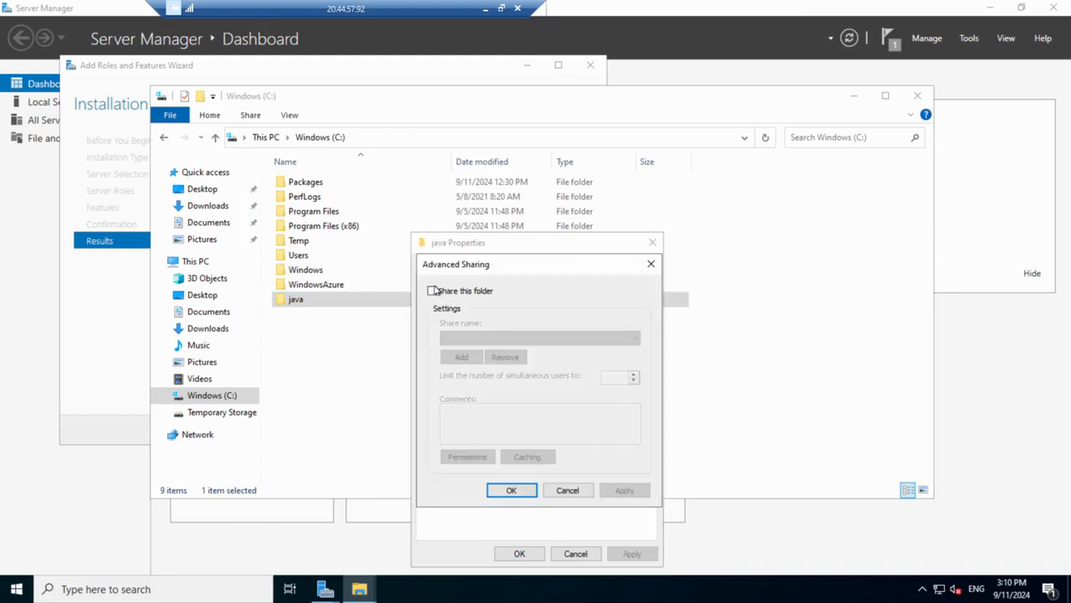
left_click(432, 291)
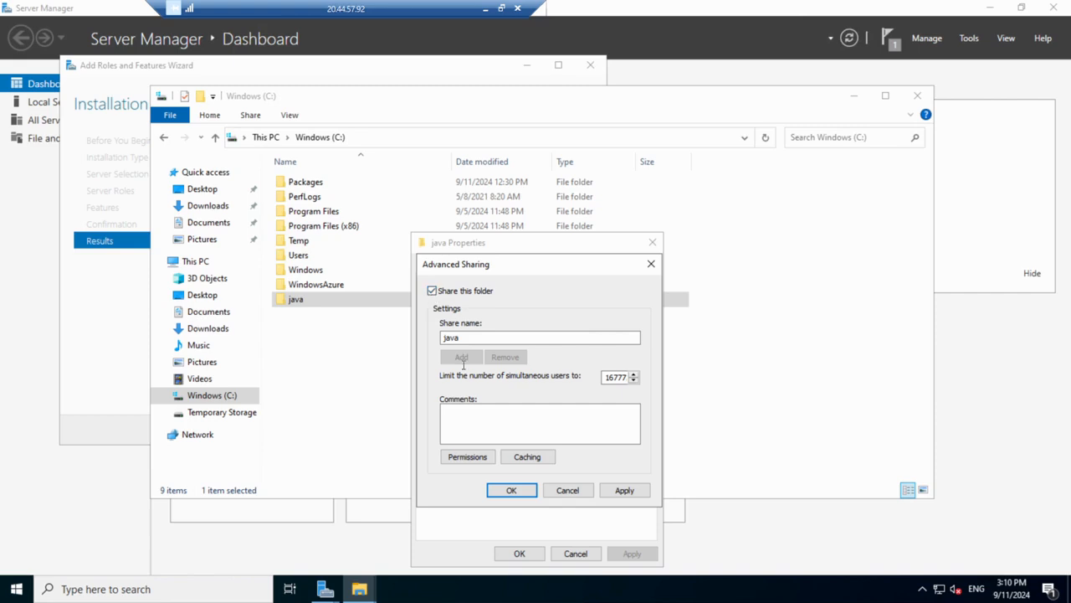
Allow Everyone Full Control in the java share's permissions, and apply the folder's sharing settings.
left_click(466, 456)
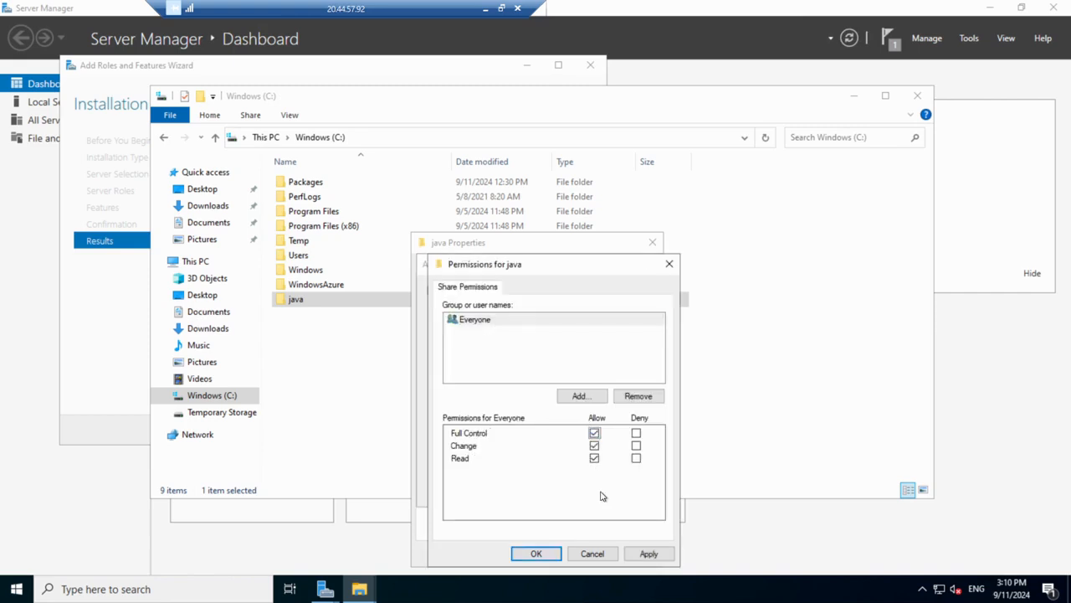
left_click(646, 553)
left_click(536, 552)
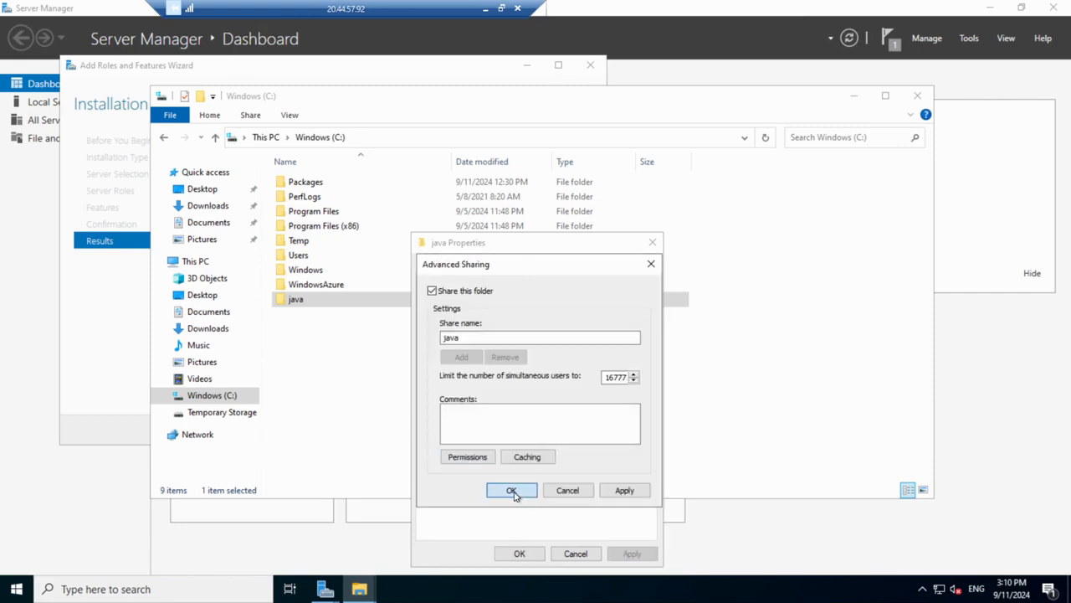
left_click(511, 490)
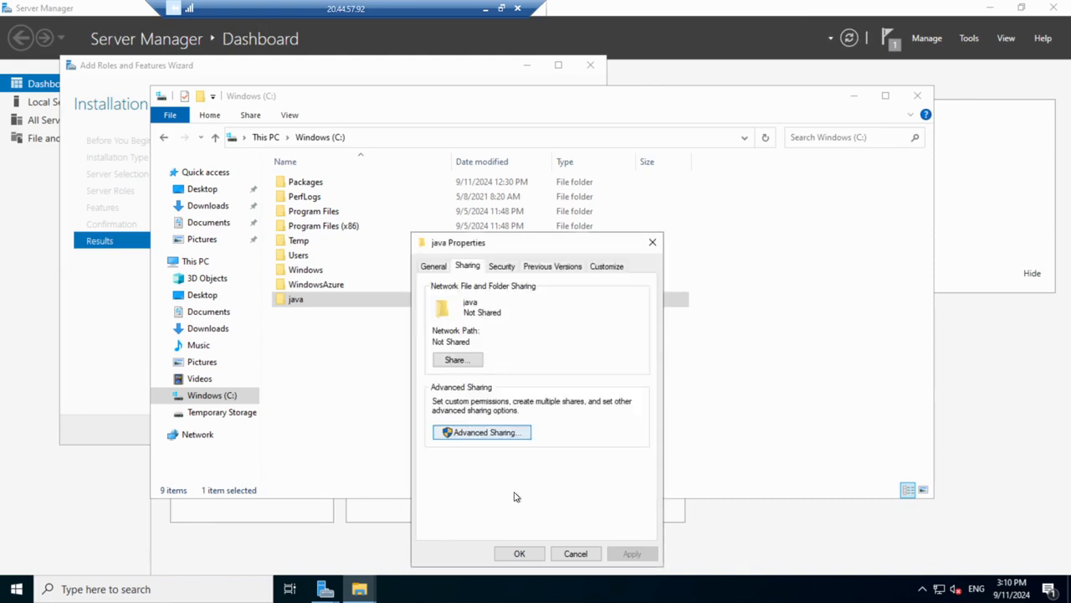
left_click(518, 554)
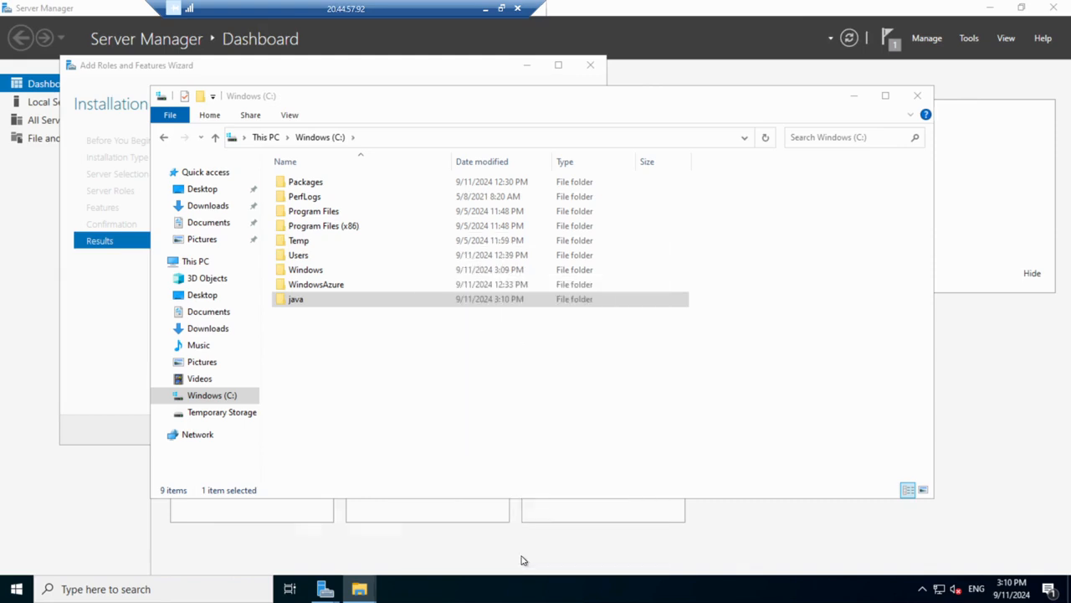
Close File Explorer and the completed Add Roles and Features Wizard on the member server.
left_click(917, 95)
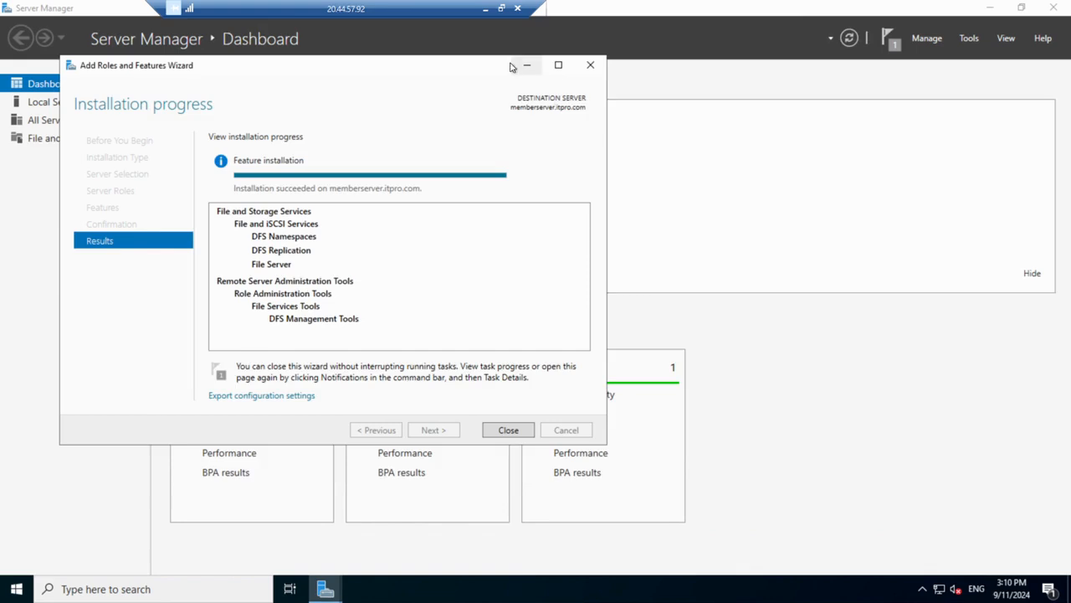
left_click_drag(469, 10, 416, 10)
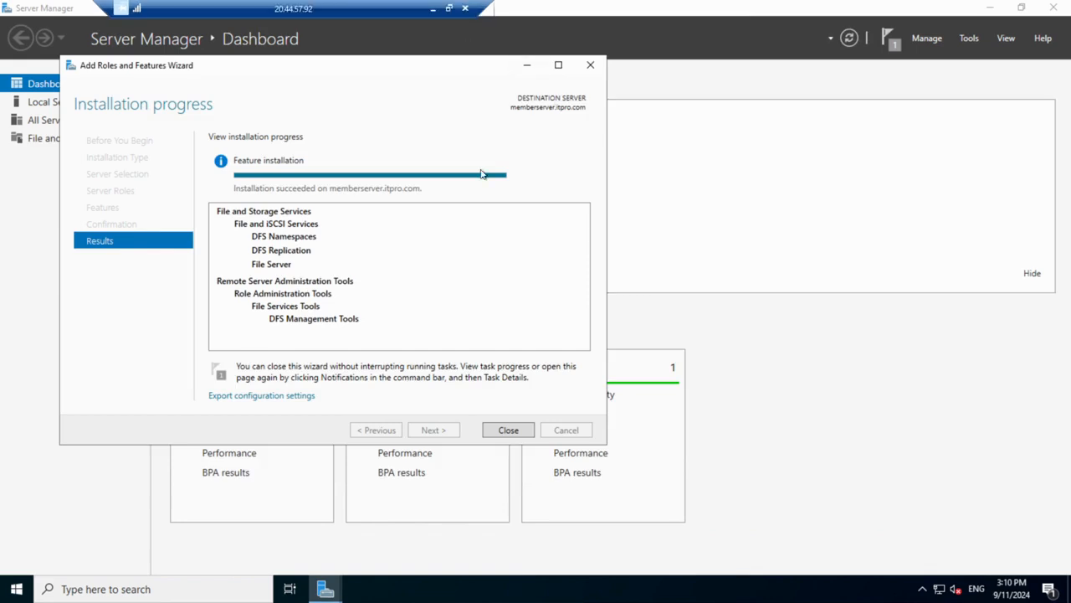
left_click(507, 430)
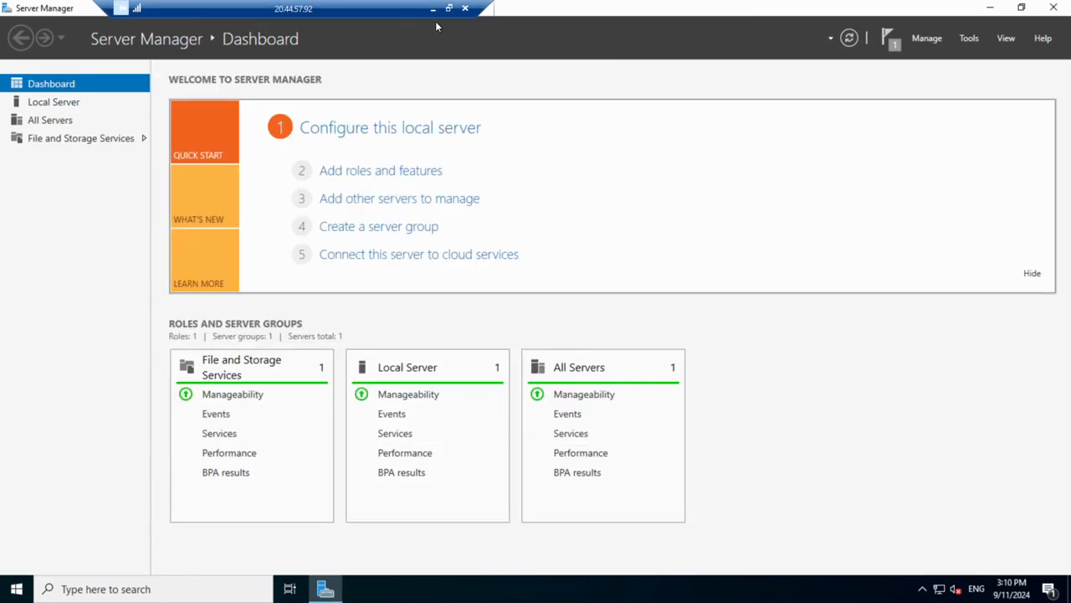
Switch to the domain server's session in Remote Desktop Connection Manager and close its completed role installation wizard.
left_click_drag(396, 12, 356, 10)
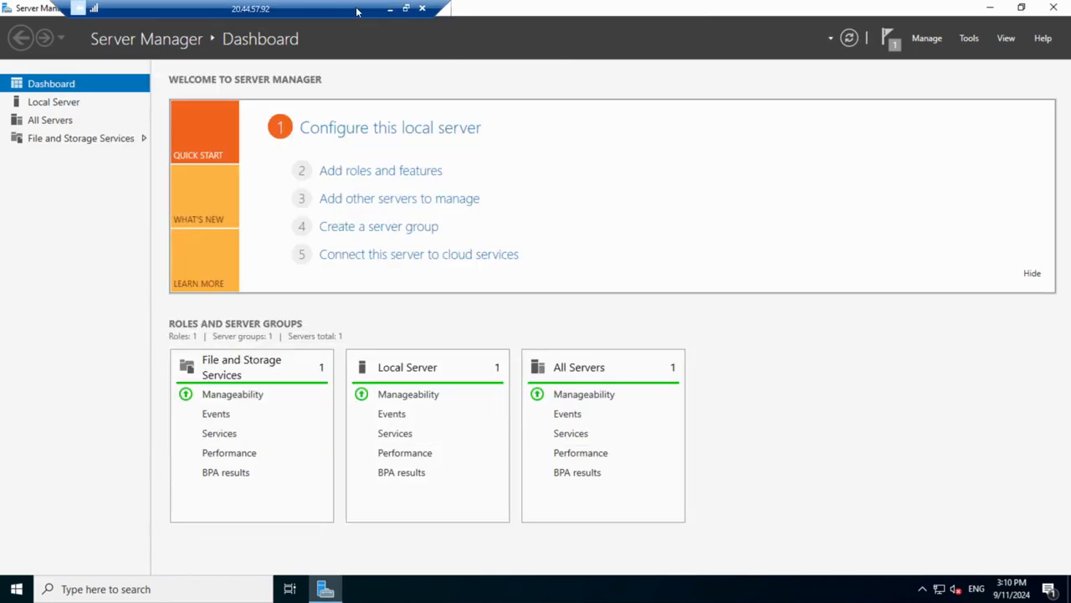
left_click(406, 8)
left_click(61, 69)
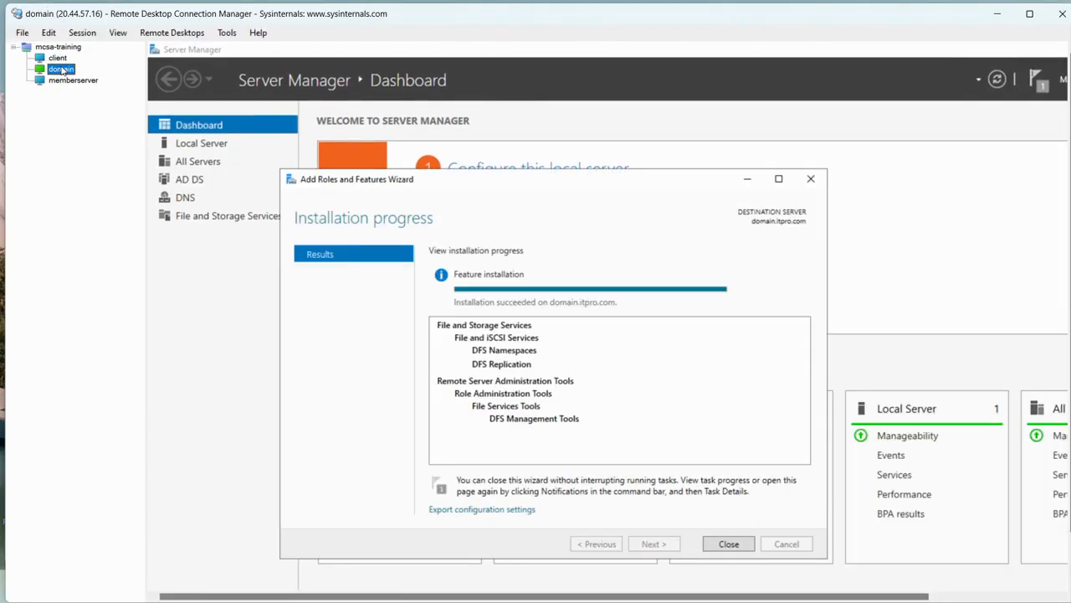
left_click(726, 543)
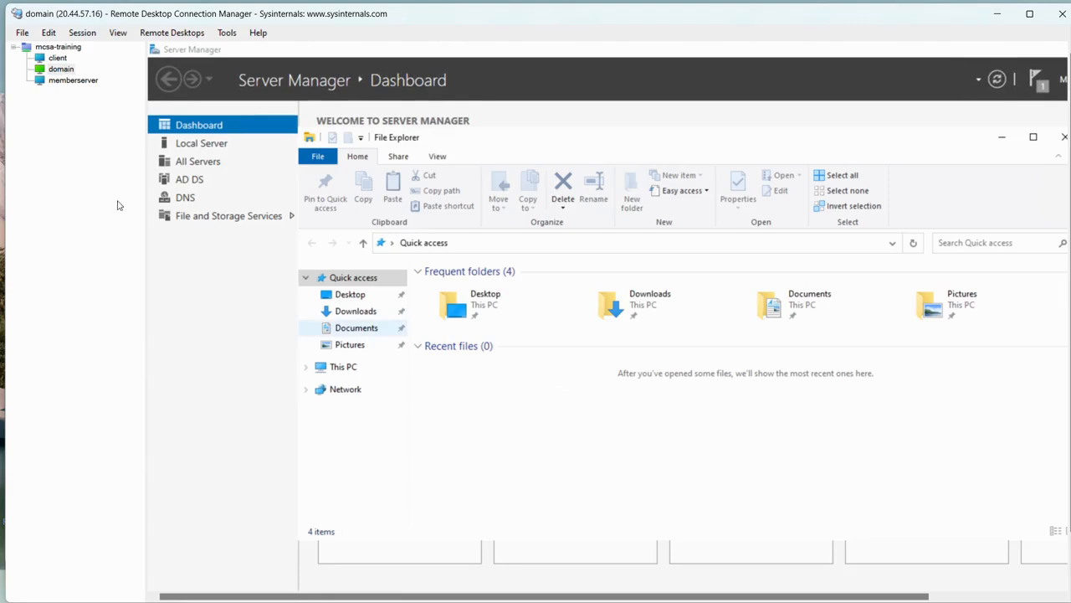
Return to the member server's session in full screen and open the DFS Management console.
left_click(73, 81)
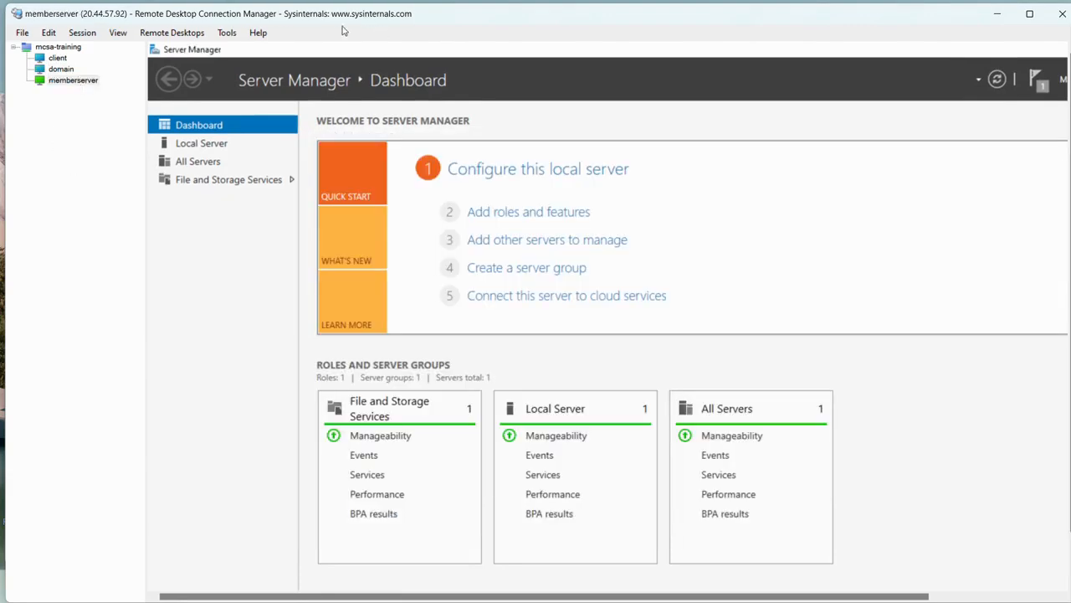
right_click(71, 80)
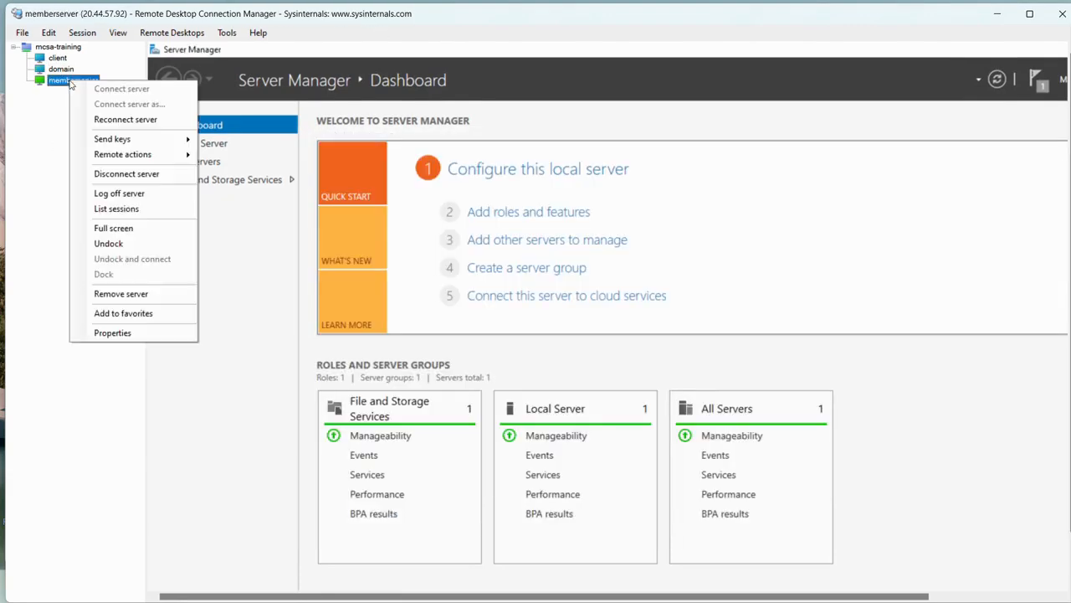
left_click(134, 228)
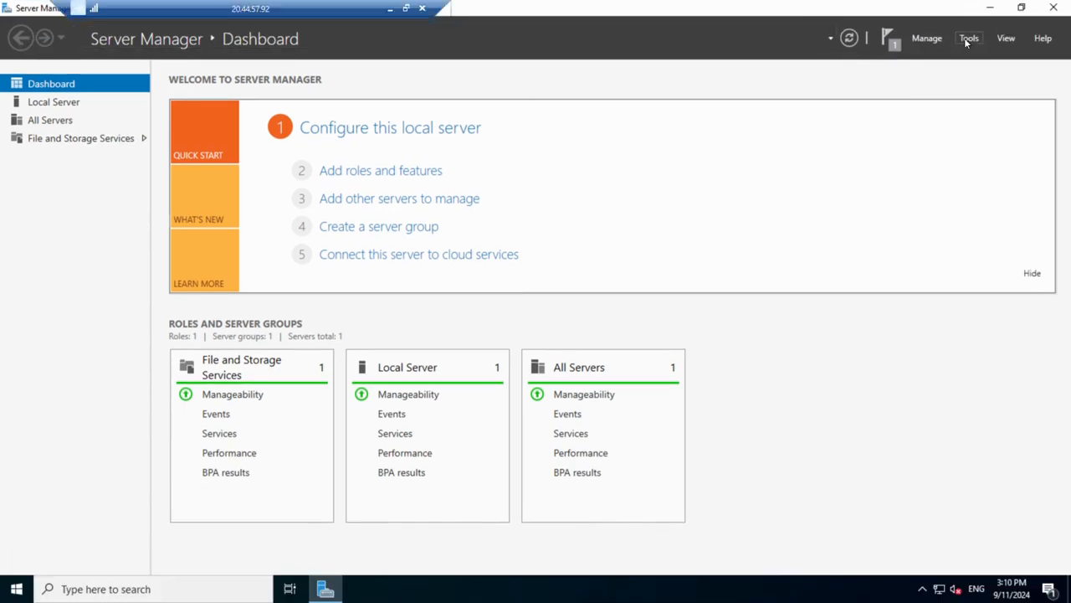
left_click(967, 39)
left_click(902, 104)
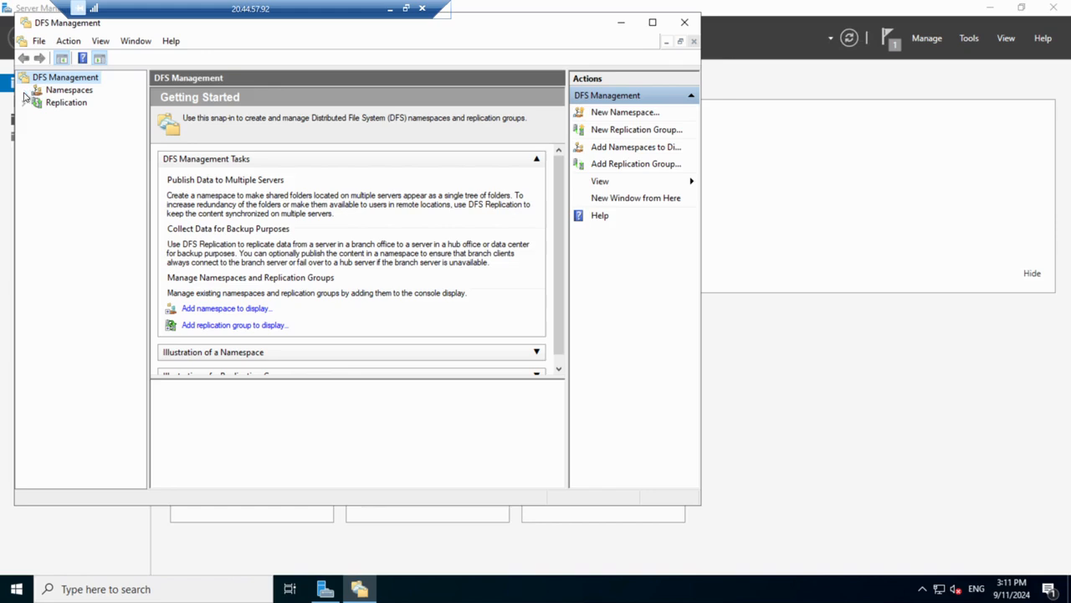
left_click(75, 90)
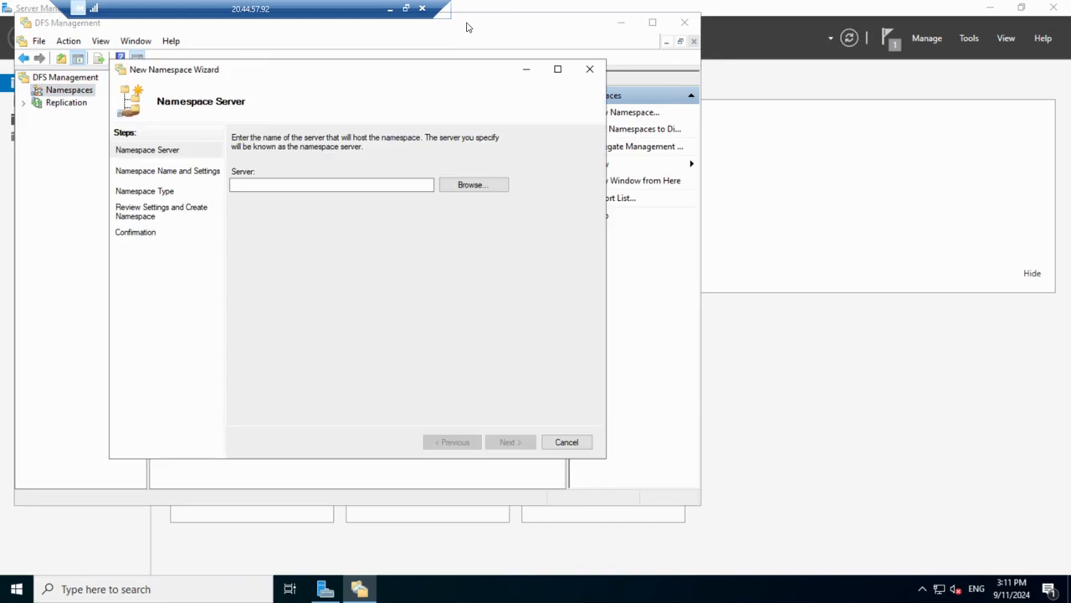
left_click(590, 70)
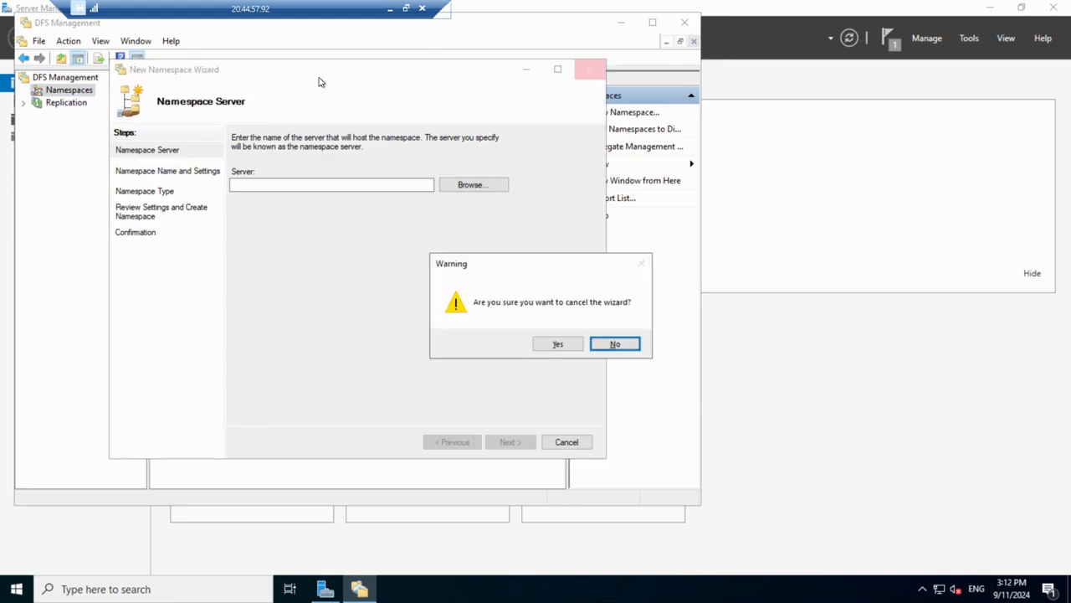
left_click(557, 344)
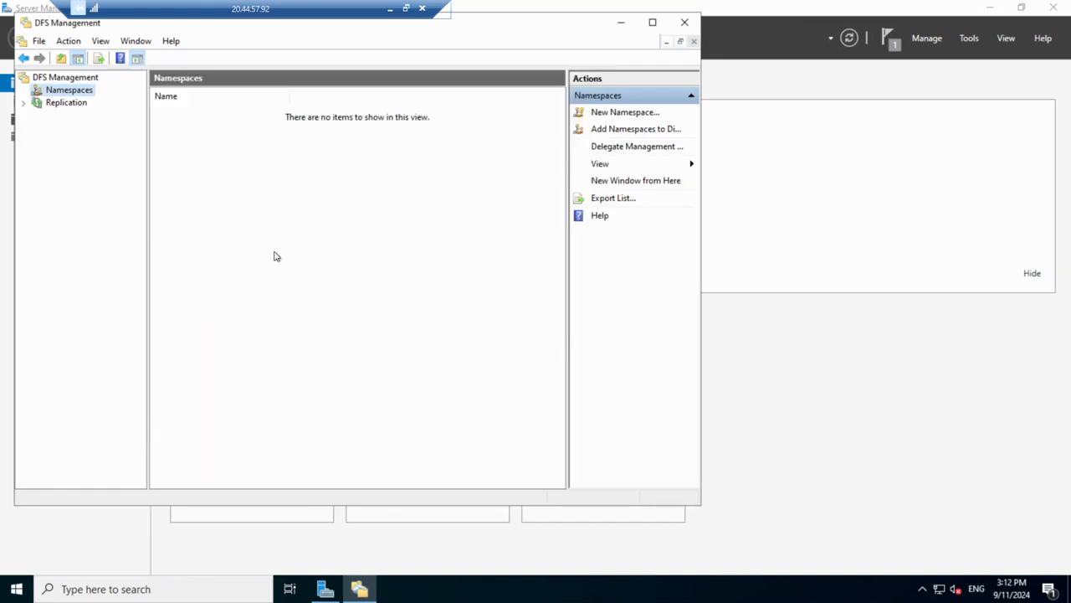
Start a new namespace on the member server and look up domain as the computer that hosts it.
right_click(67, 95)
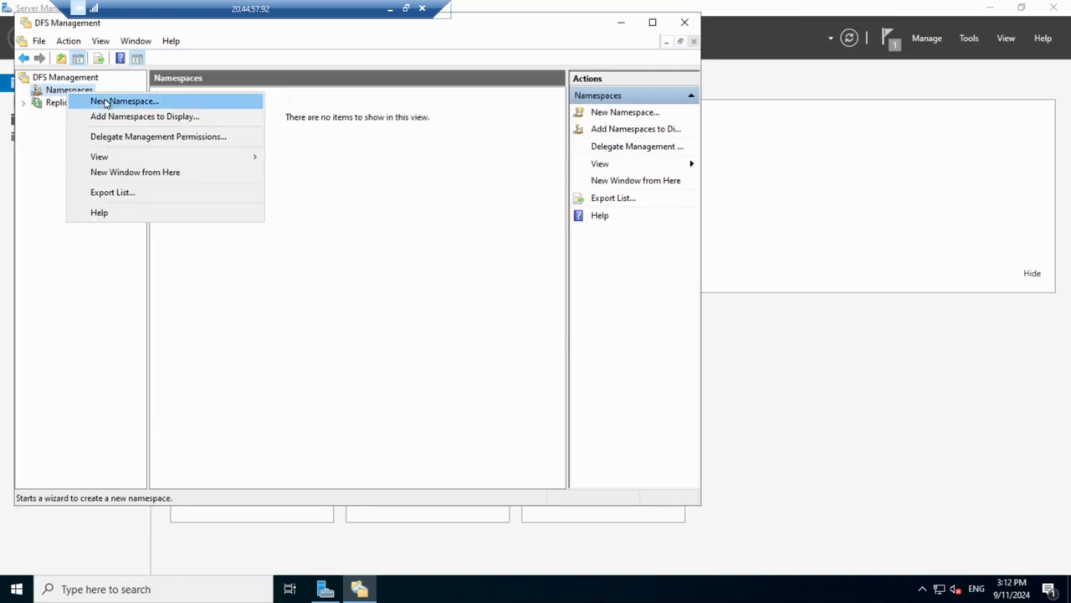
left_click(107, 101)
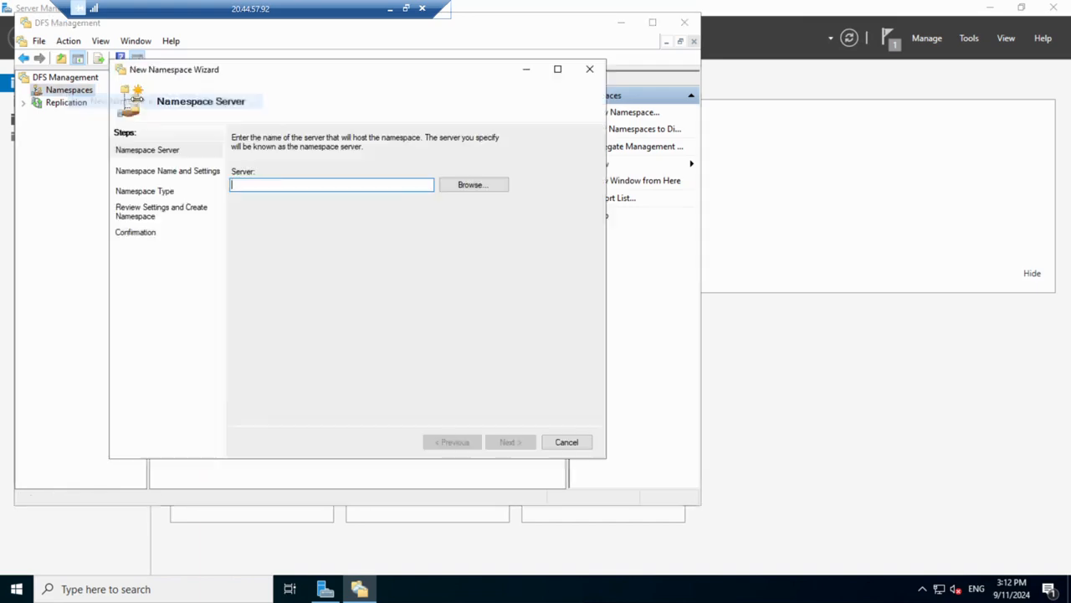
left_click(457, 193)
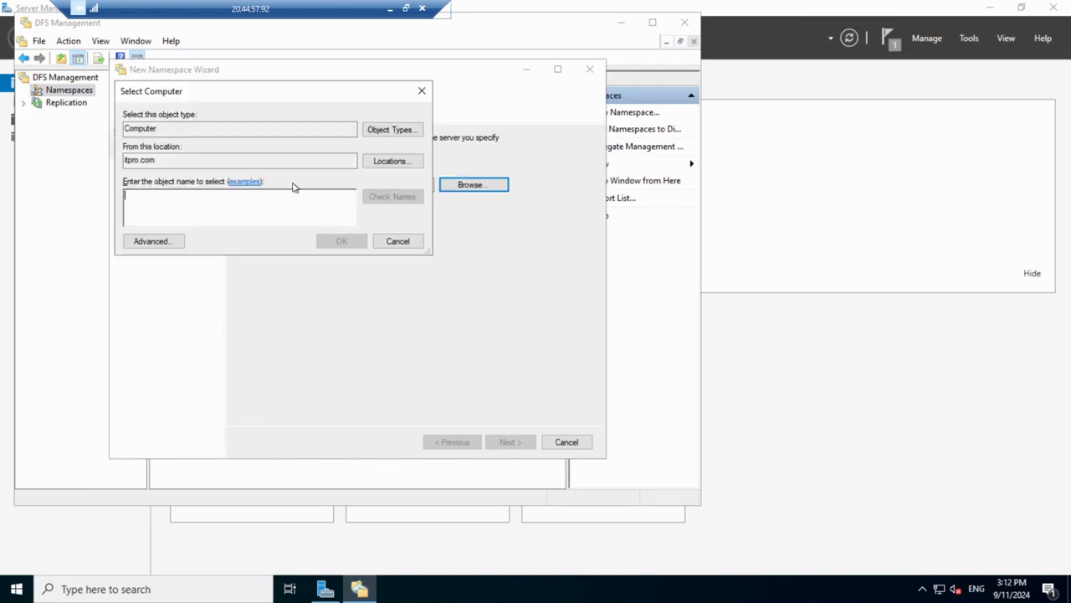
type("domain")
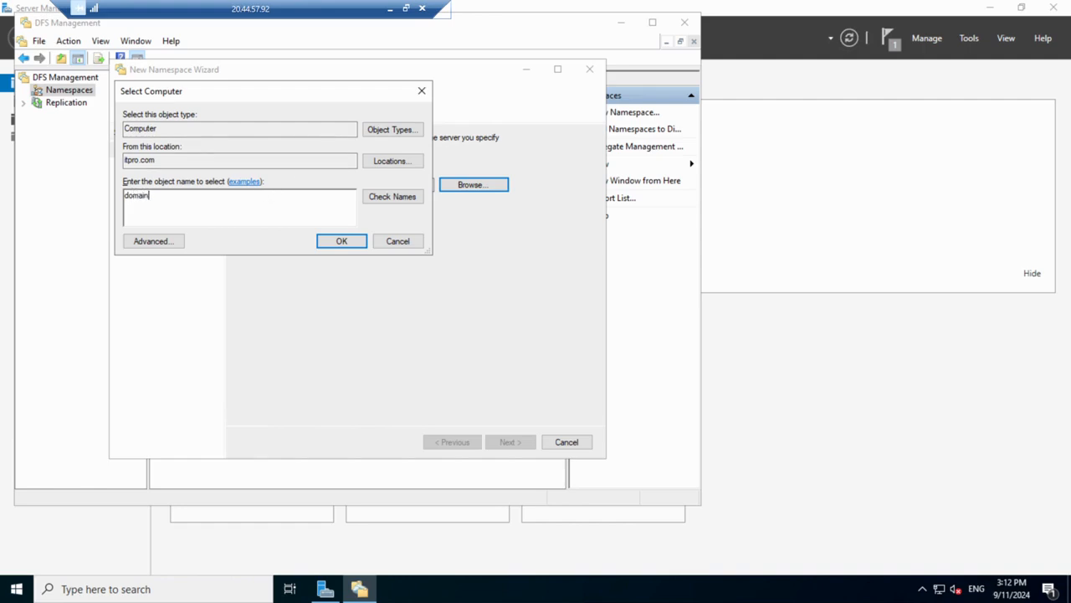
left_click(393, 196)
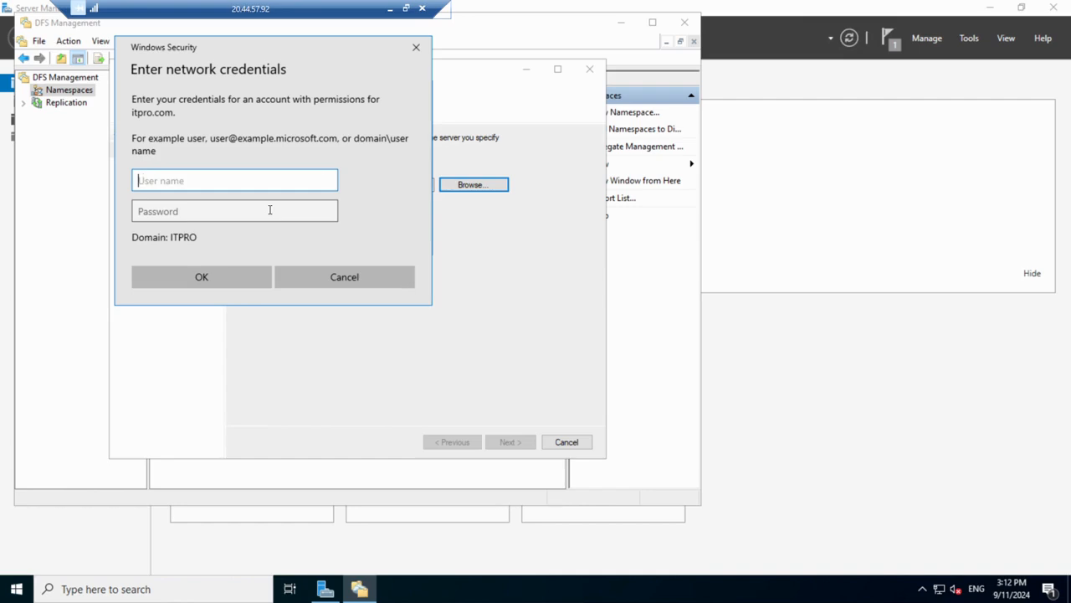
Enter the network account's user name and password, and try to use domain as the namespace server.
type("asif")
left_click(266, 209)
type("•••••")
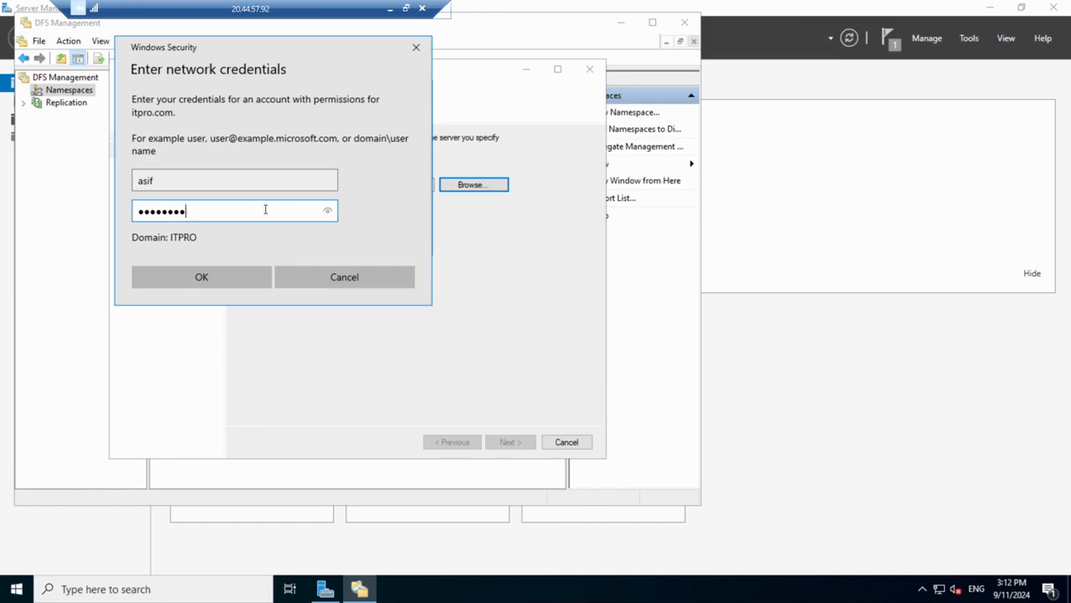
type("•••••••")
key("Return")
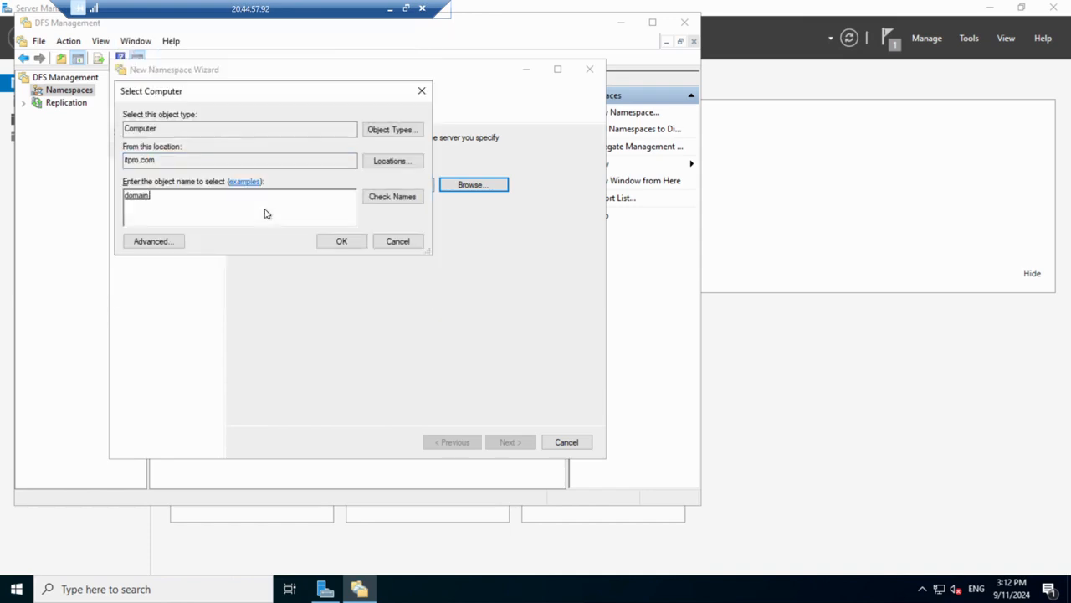
left_click(343, 241)
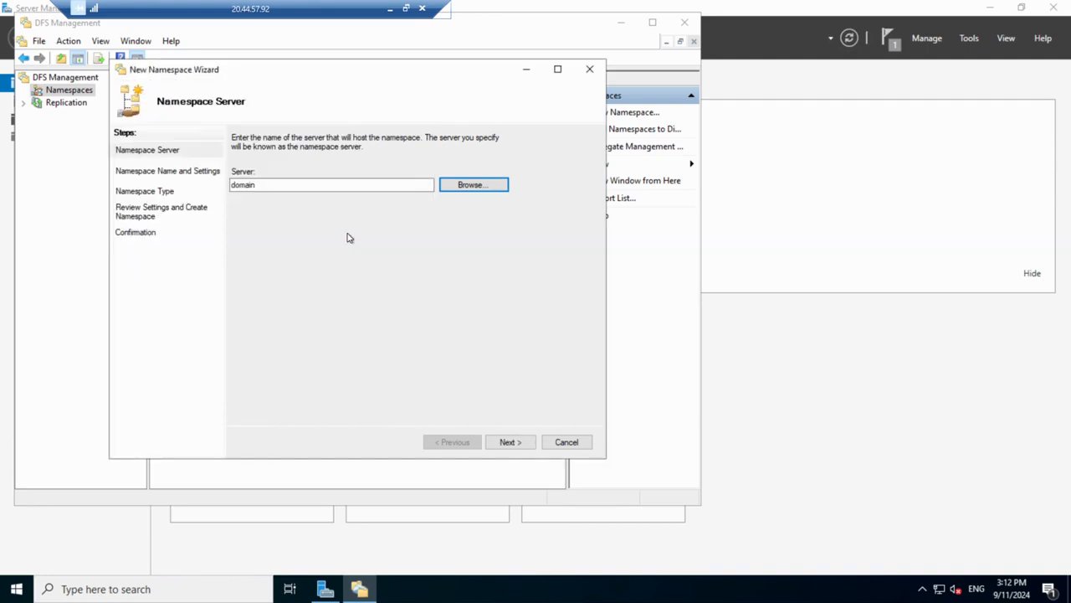
left_click(510, 441)
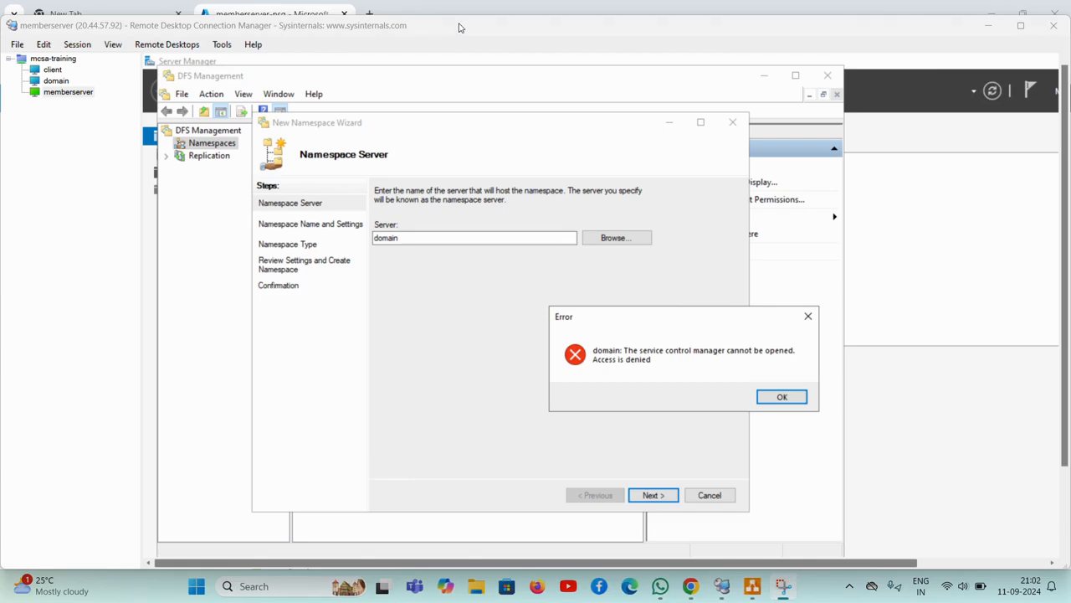
Switch to the domain server's session and show it in full screen.
left_click(56, 81)
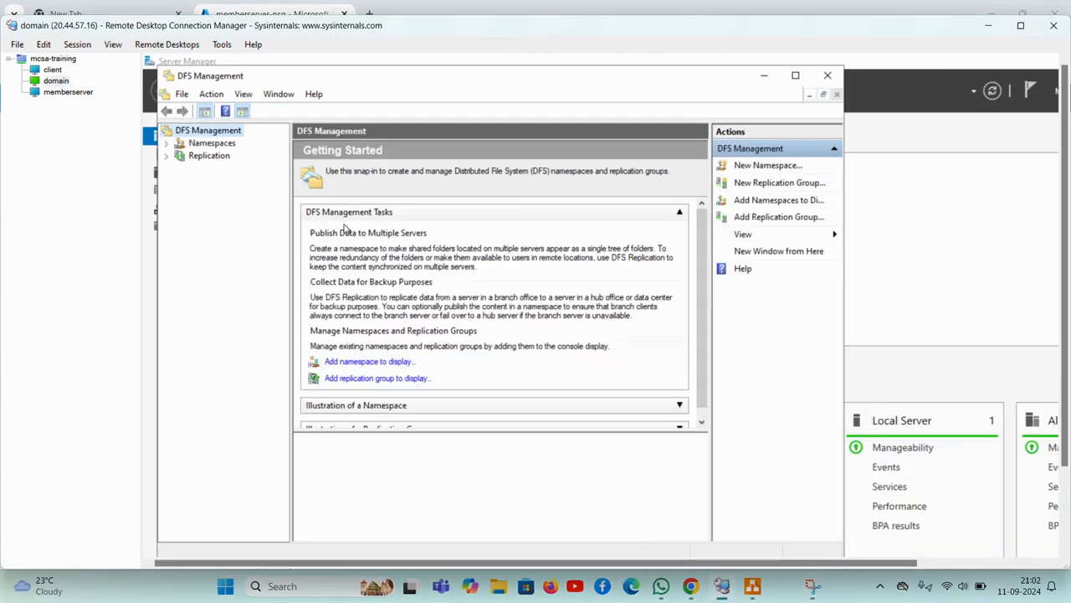
right_click(56, 82)
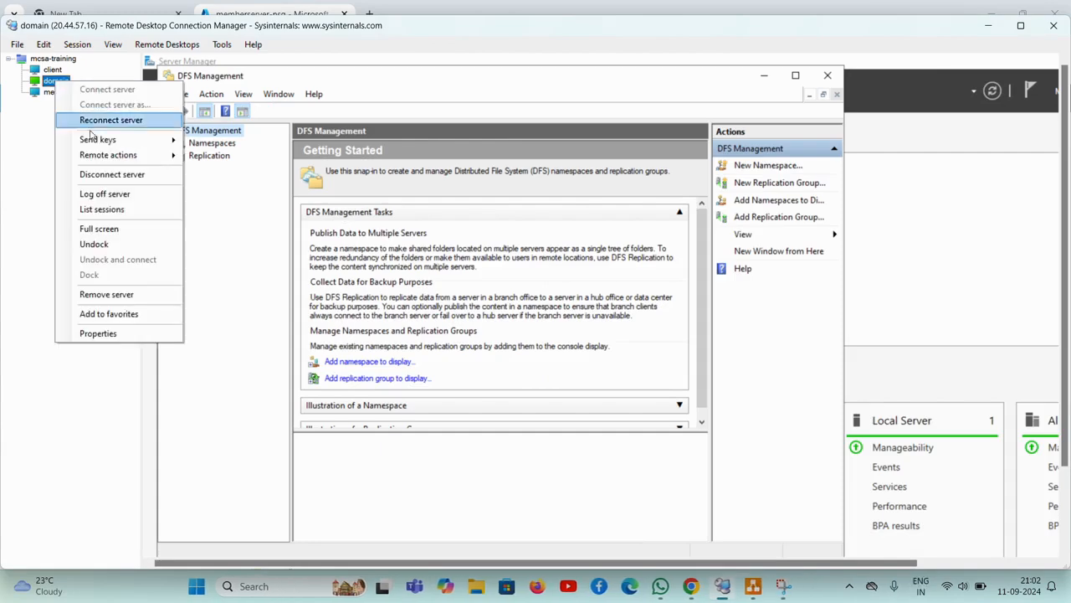
left_click(101, 228)
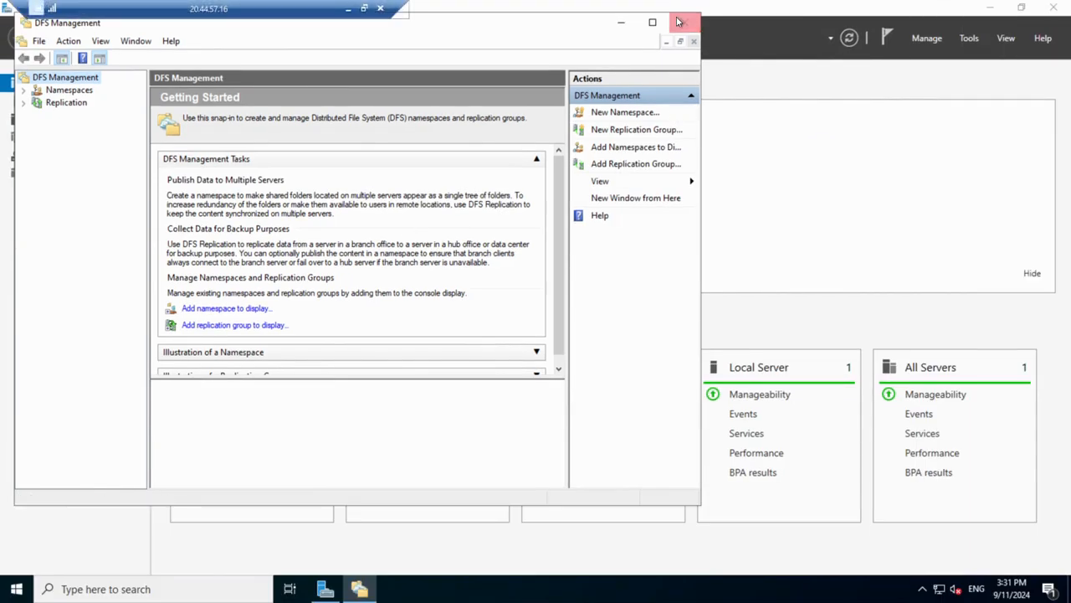
Start a new namespace on the domain server and choose memberserver as the namespace server.
right_click(71, 90)
left_click(100, 98)
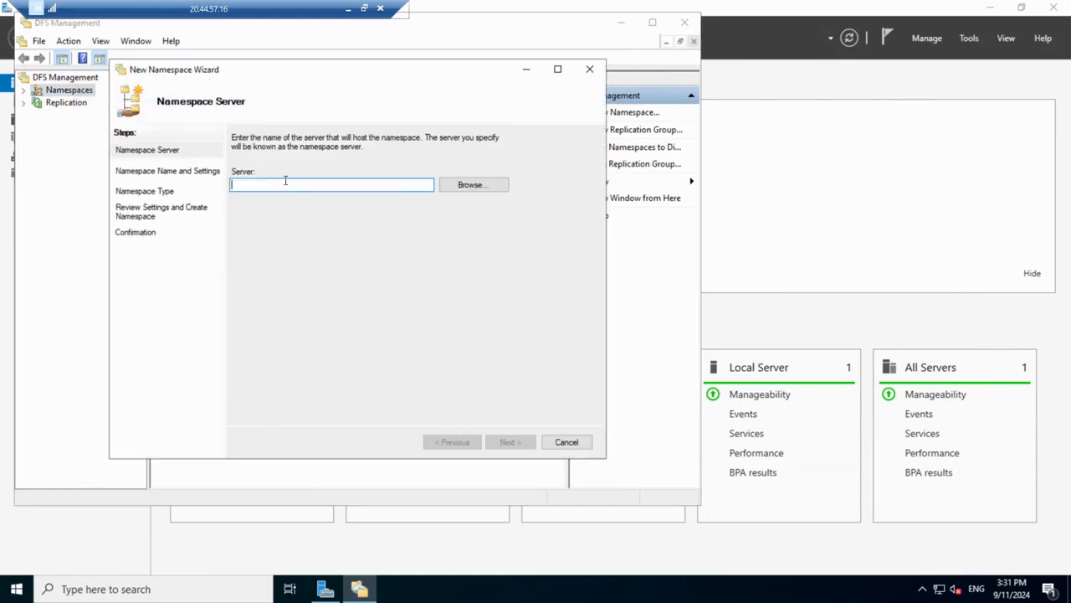
left_click(492, 184)
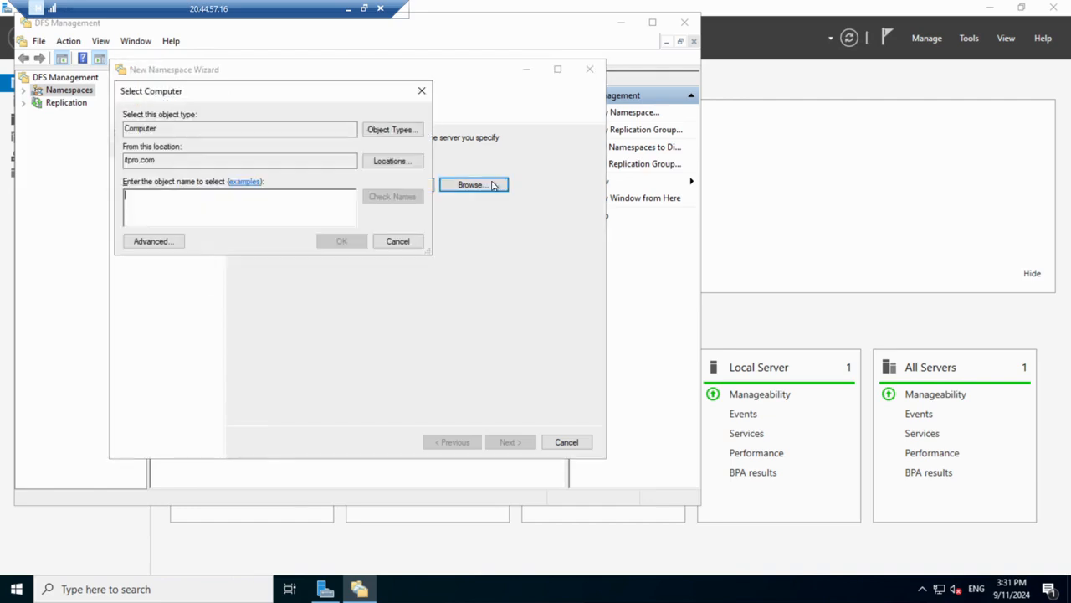
type("memb")
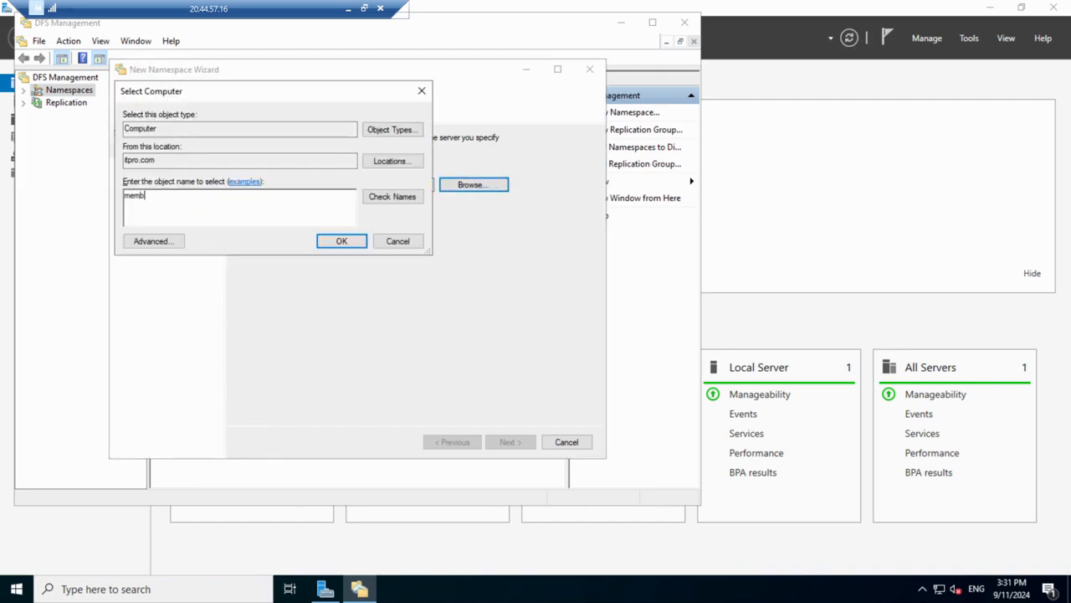
type("erserver")
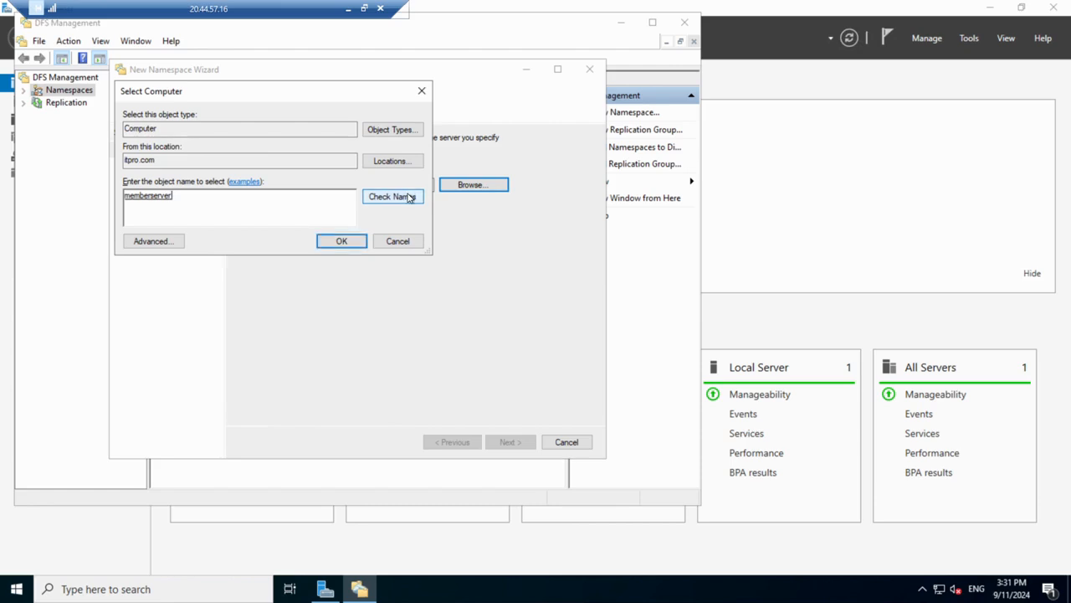
left_click(352, 242)
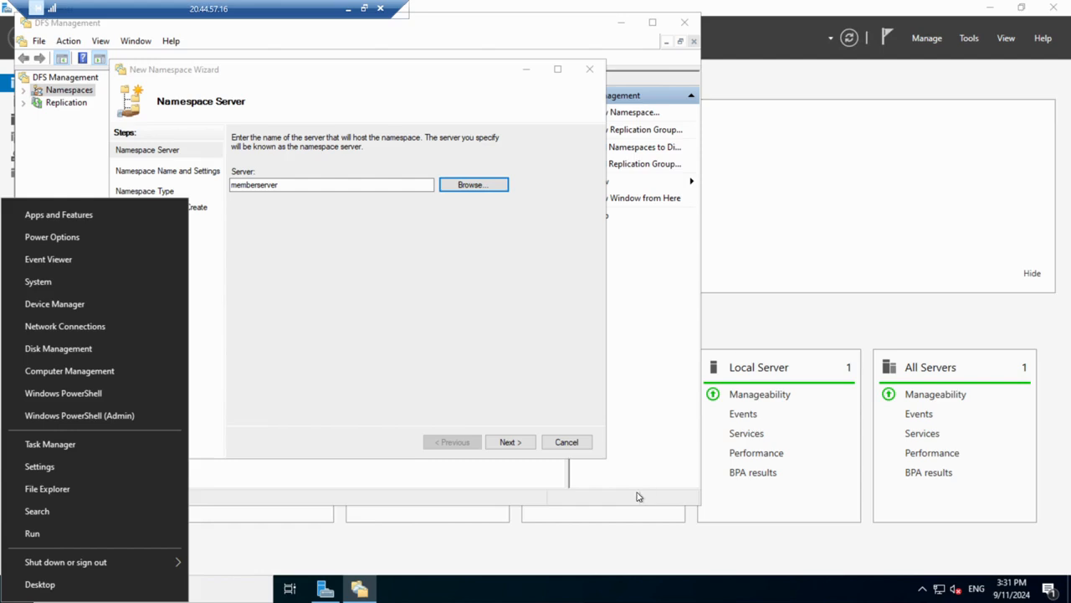
left_click(509, 407)
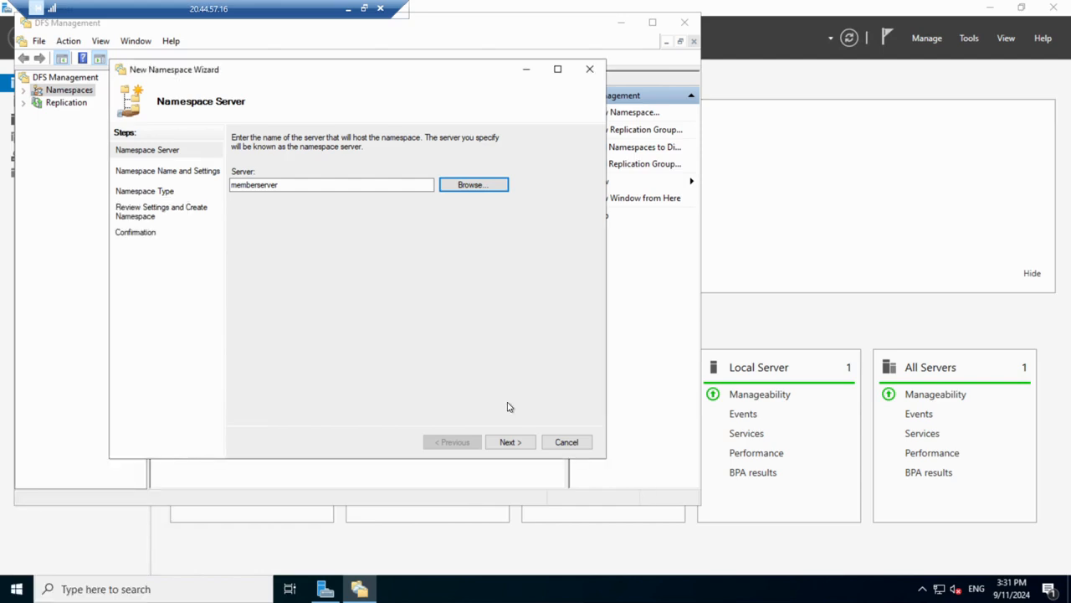
left_click(513, 443)
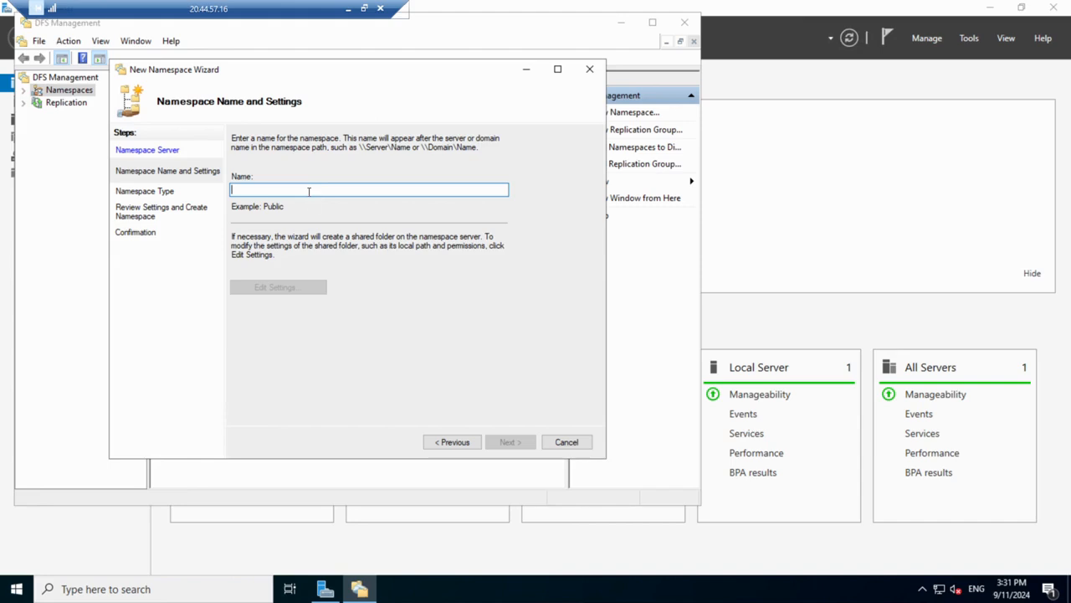
Name the namespace Company_Data and create it as a domain-based namespace in Windows Server 2008 mode.
type("Company_D")
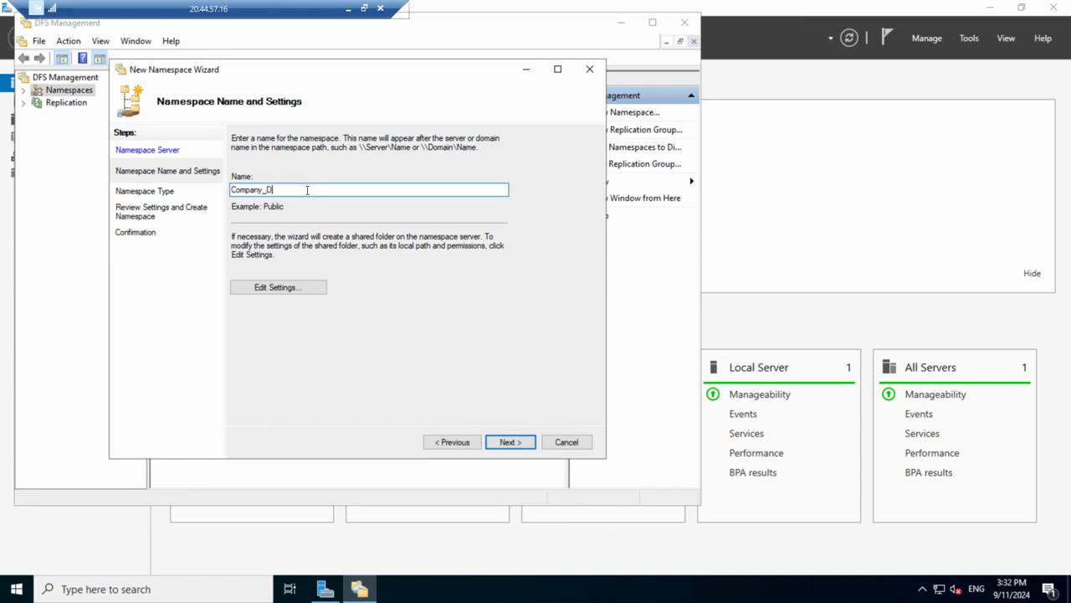
type("ata")
left_click(503, 437)
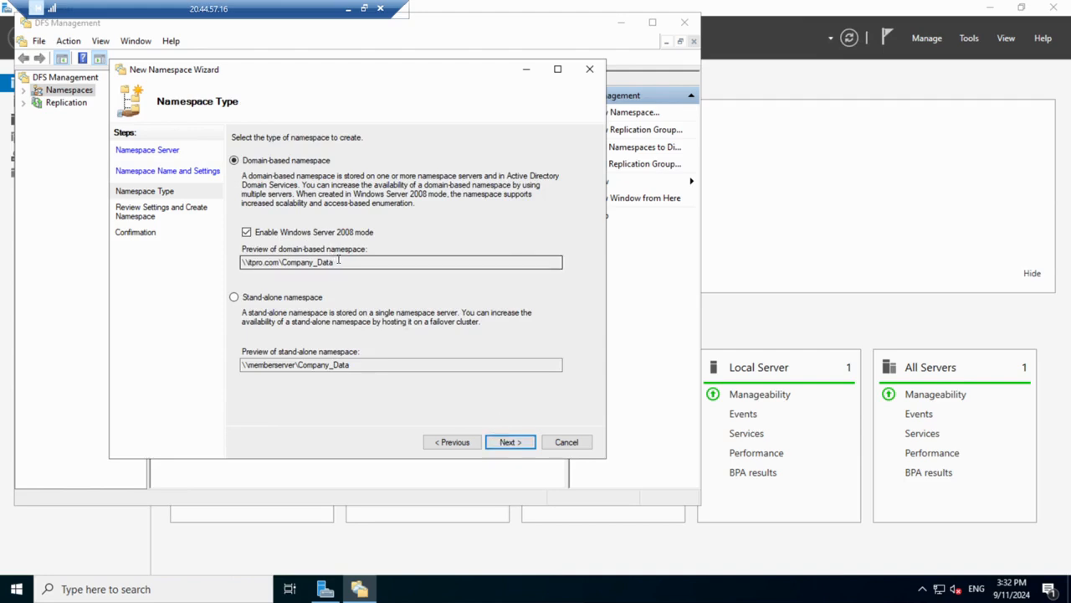
left_click_drag(333, 262, 202, 245)
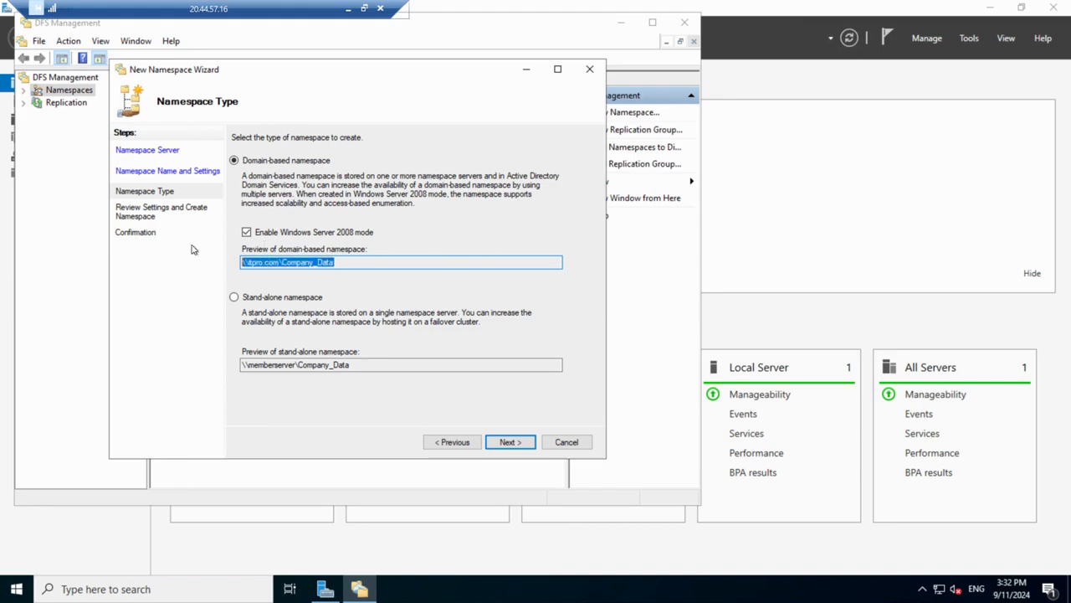
left_click(500, 443)
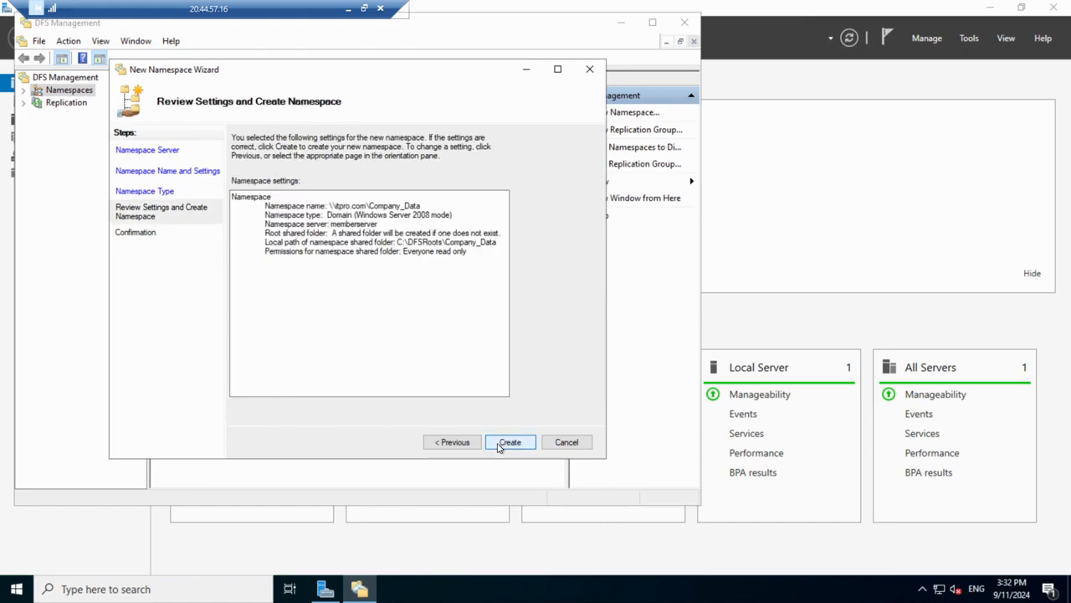
left_click(510, 442)
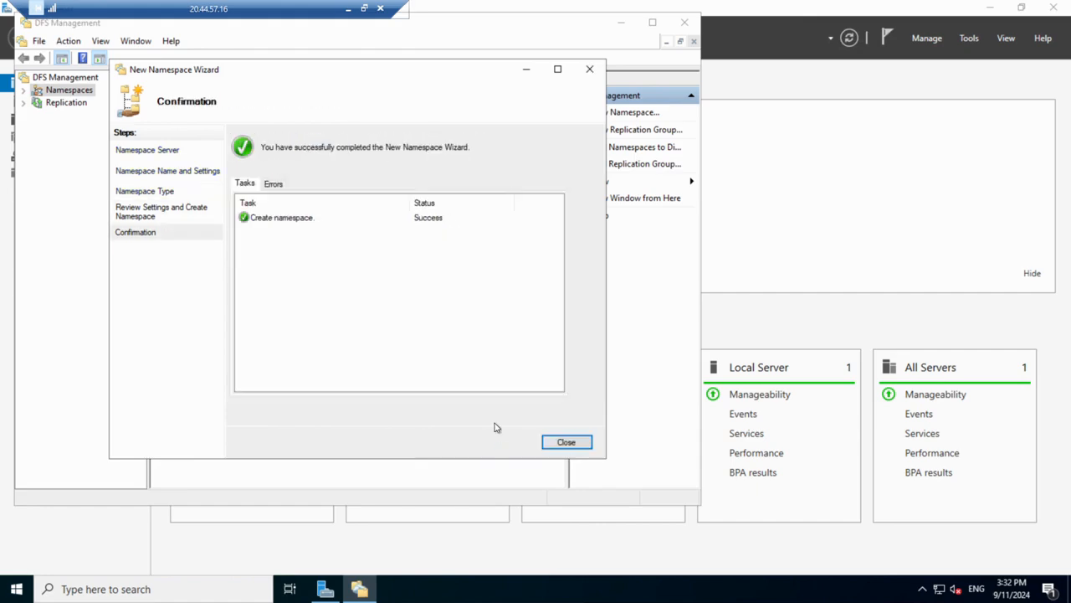
left_click(566, 443)
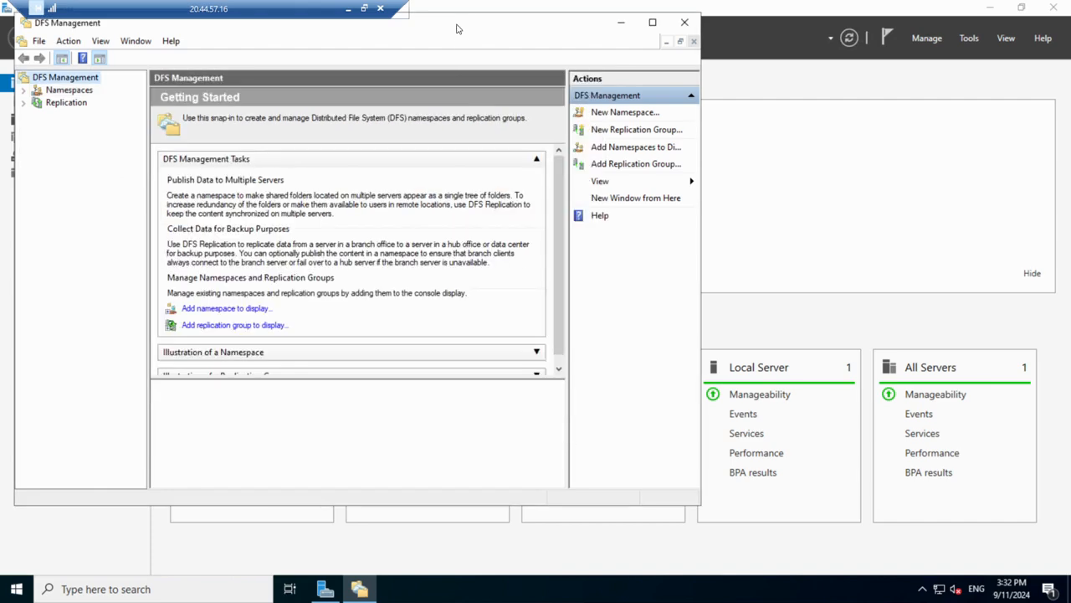
Create an Android folder in the Company_Data namespace with \\domain\Android as its folder target.
right_click(89, 100)
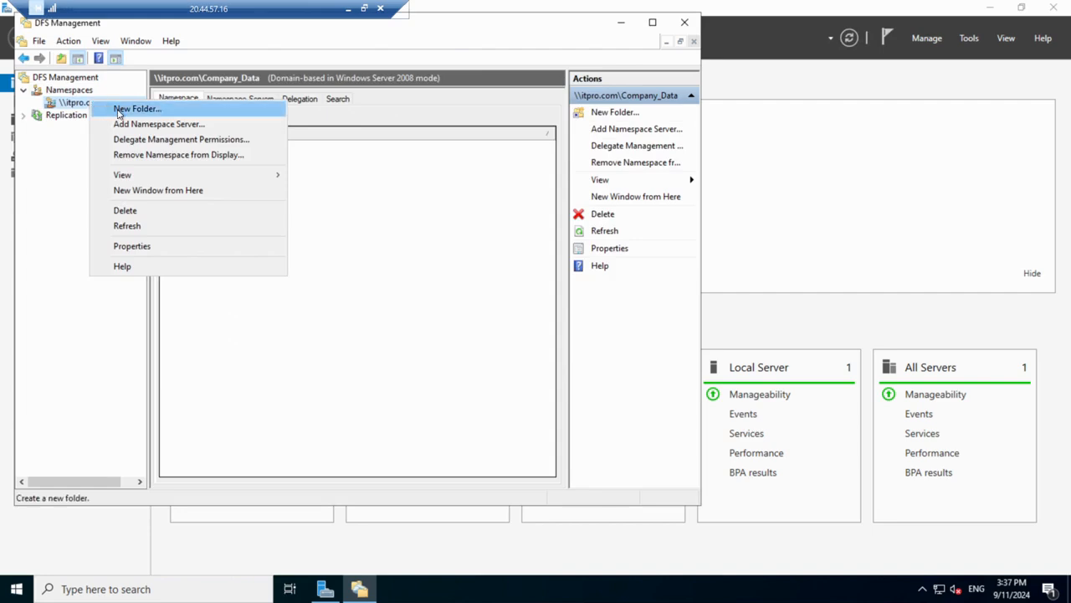
left_click(118, 113)
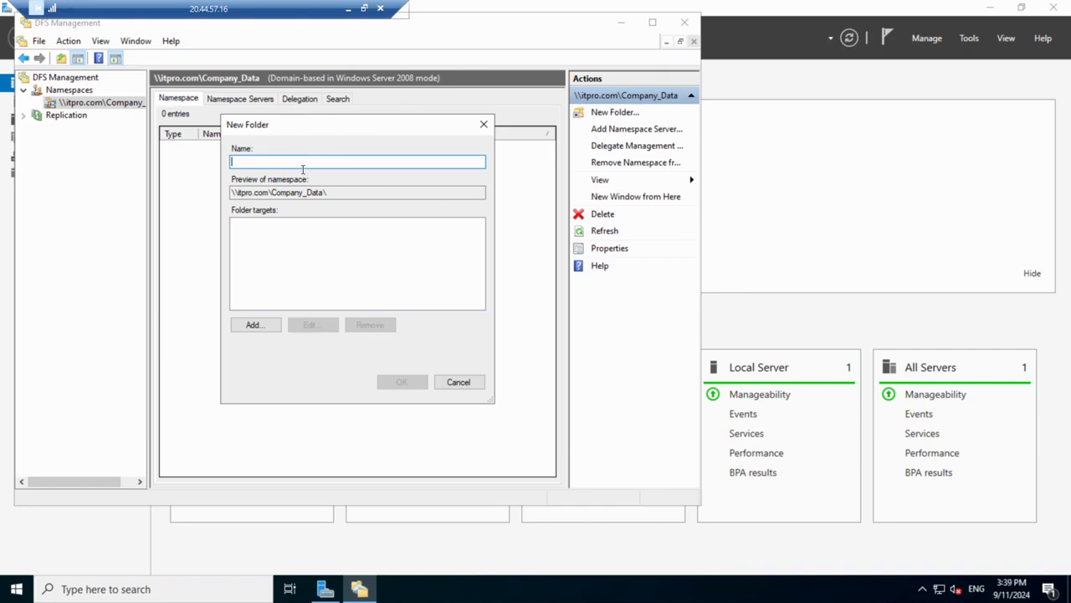
type("Android")
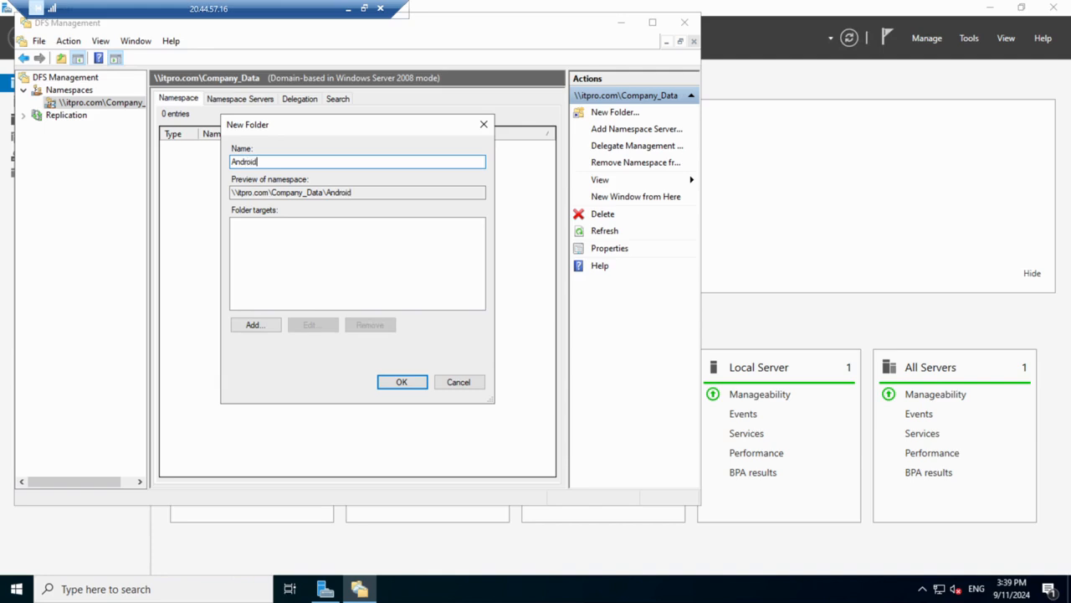
left_click(256, 324)
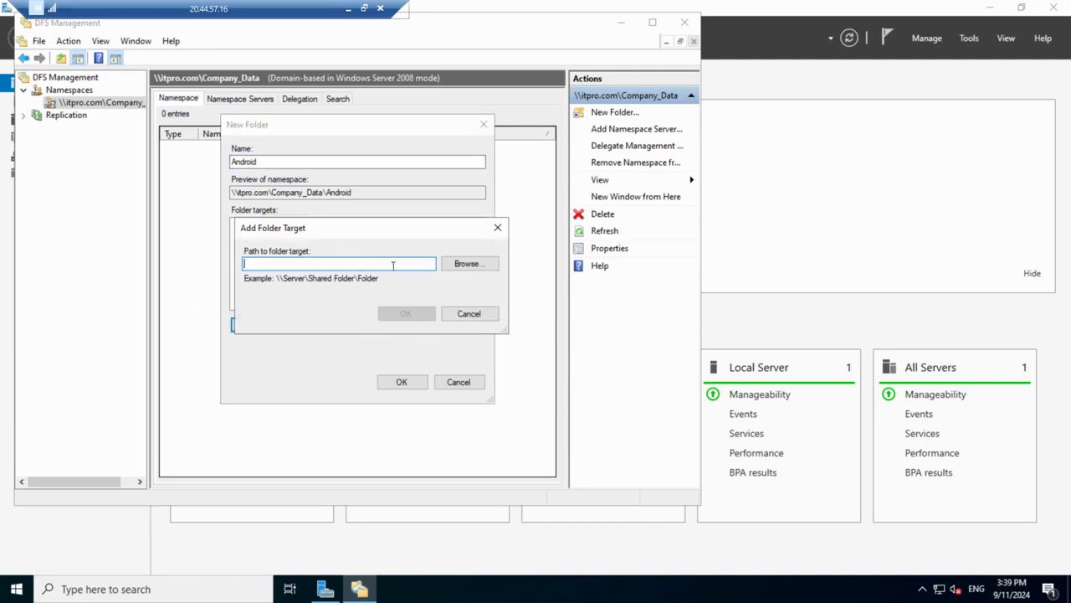
left_click(464, 264)
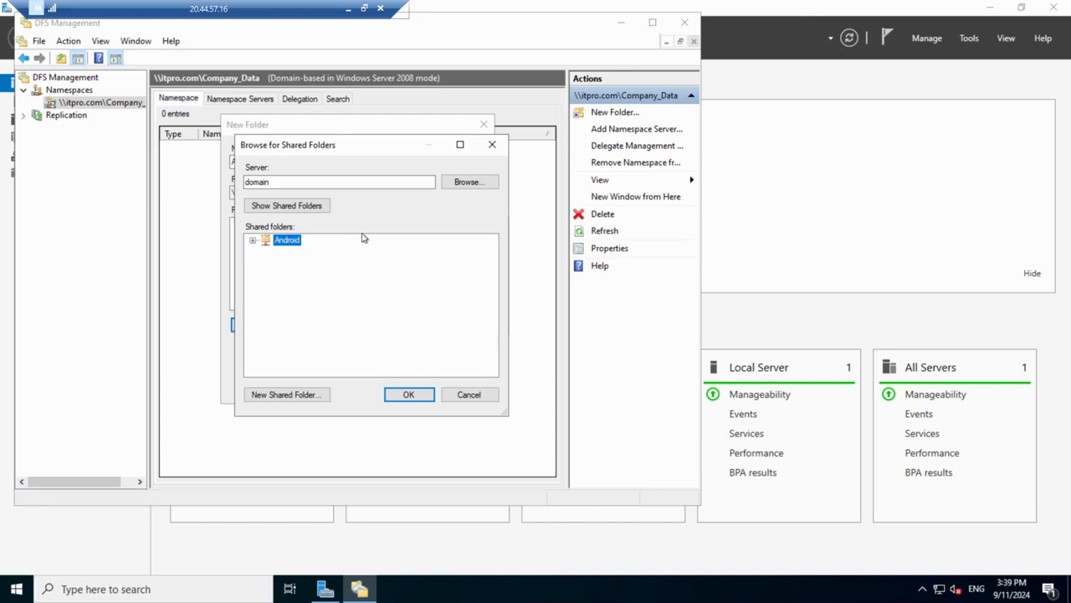
left_click(406, 394)
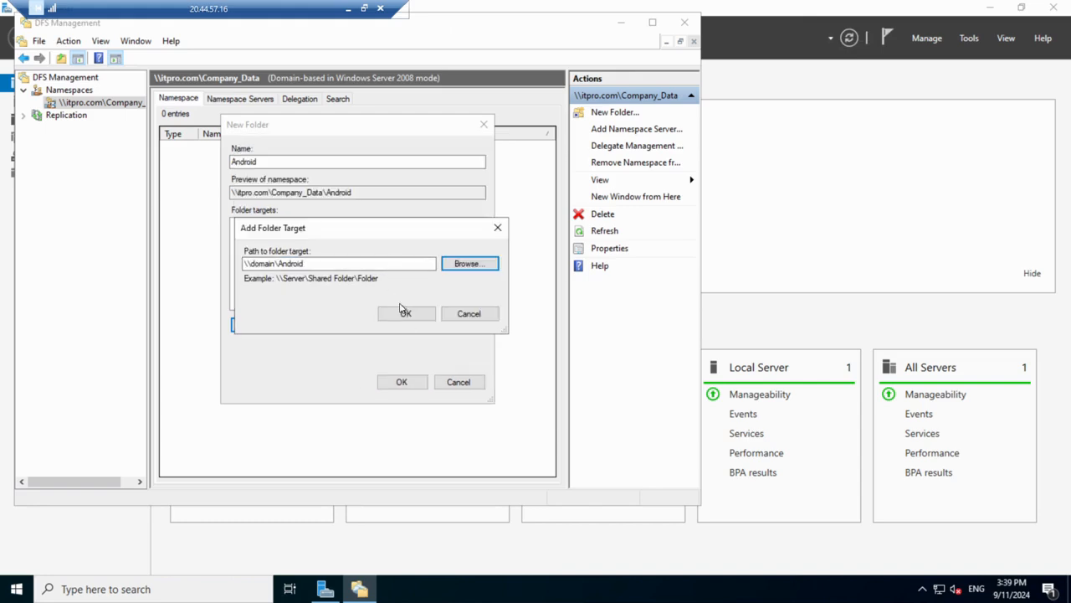
left_click(406, 314)
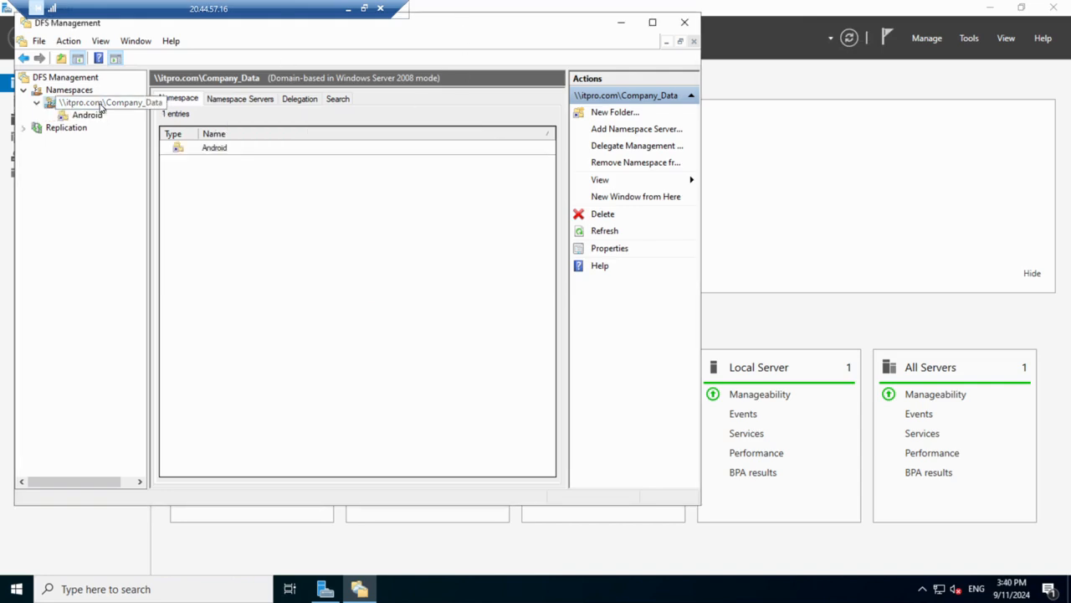
Start a new folder named Java in the Company_Data namespace and list memberserver's shared folders for its target.
right_click(100, 104)
left_click(128, 111)
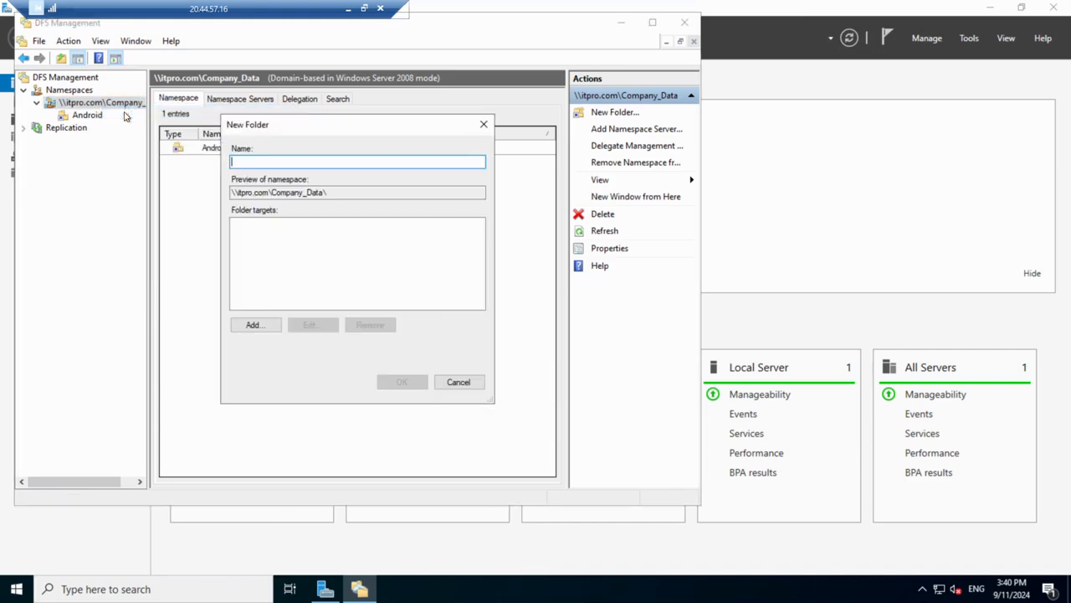
type("Java")
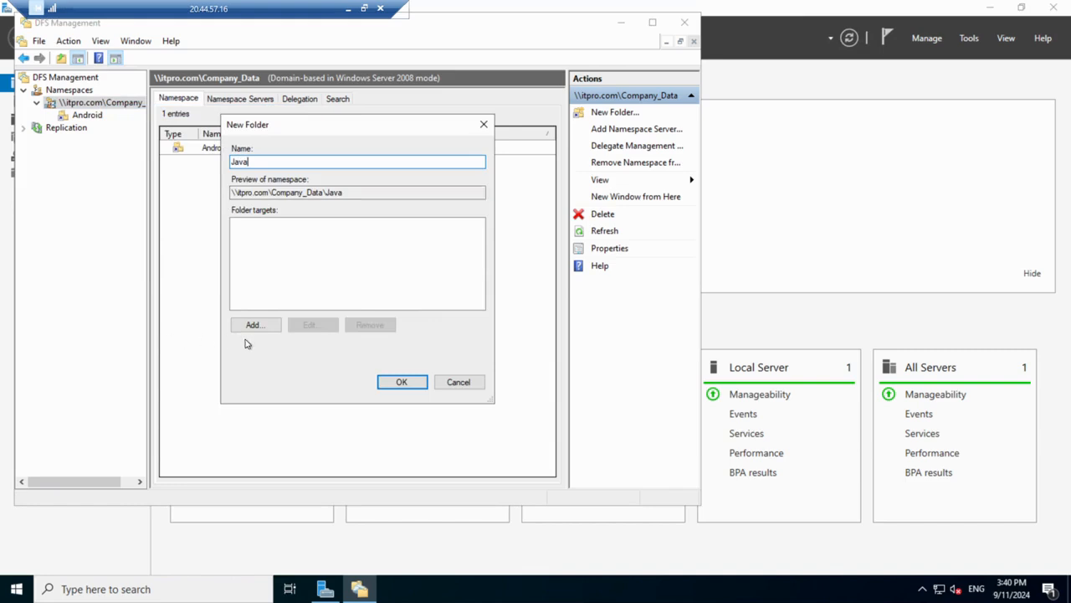
left_click(266, 325)
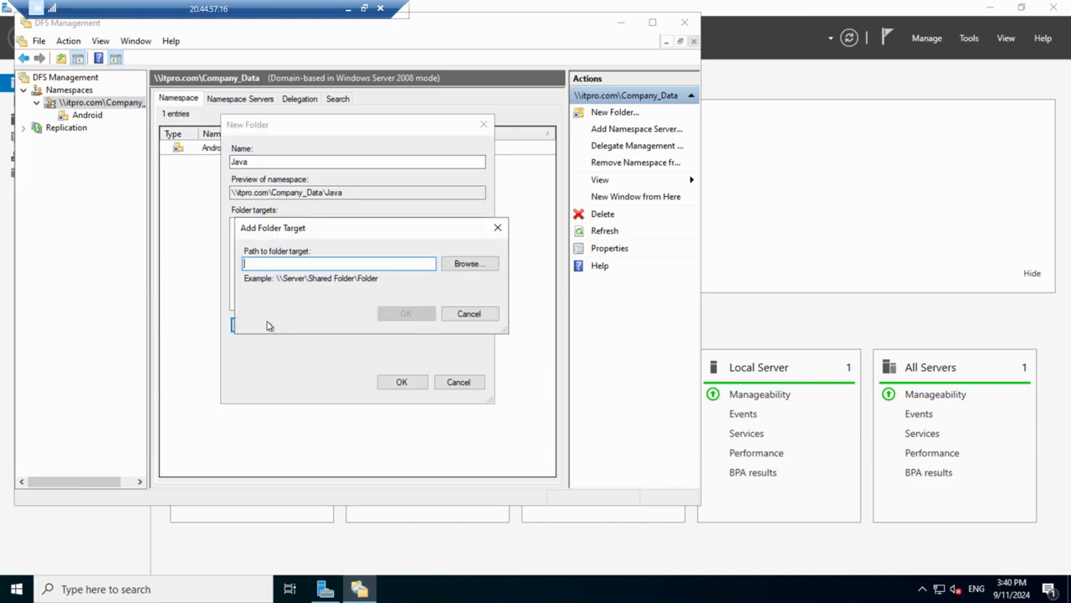
left_click(467, 264)
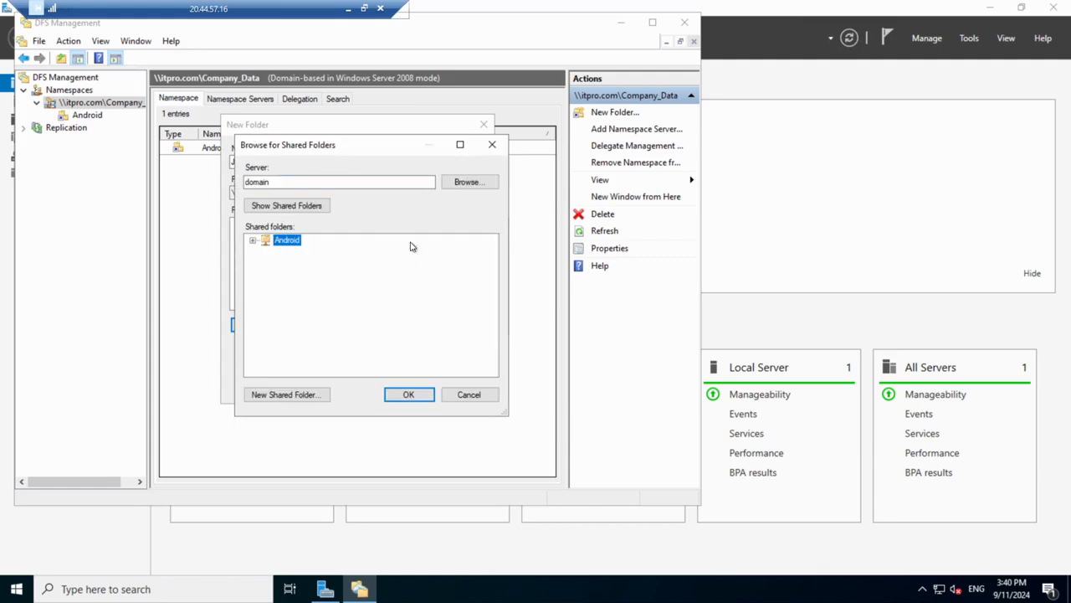
left_click(467, 182)
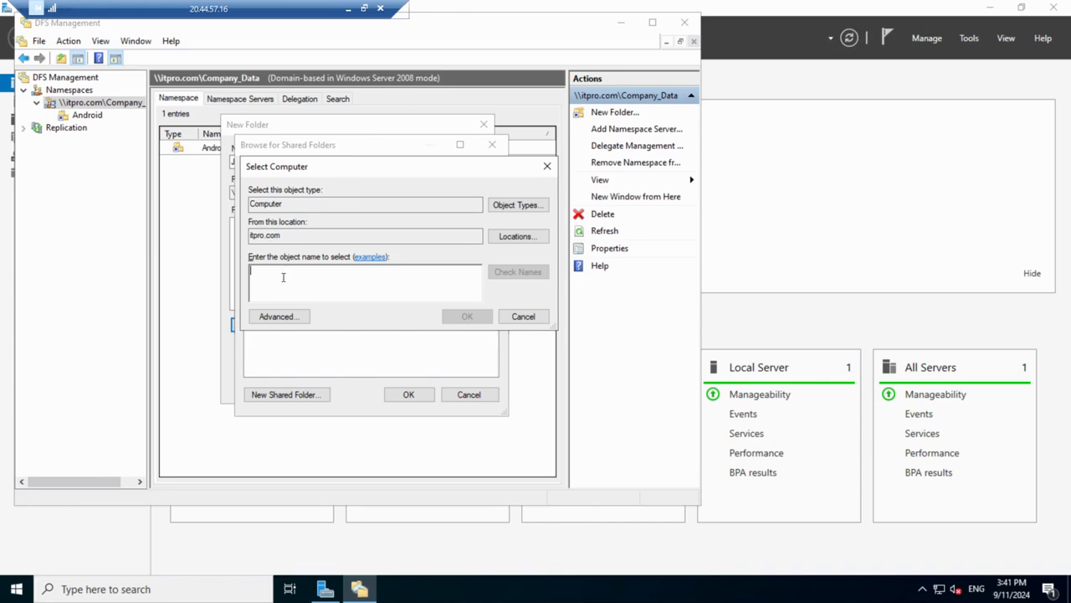
type("memberserver")
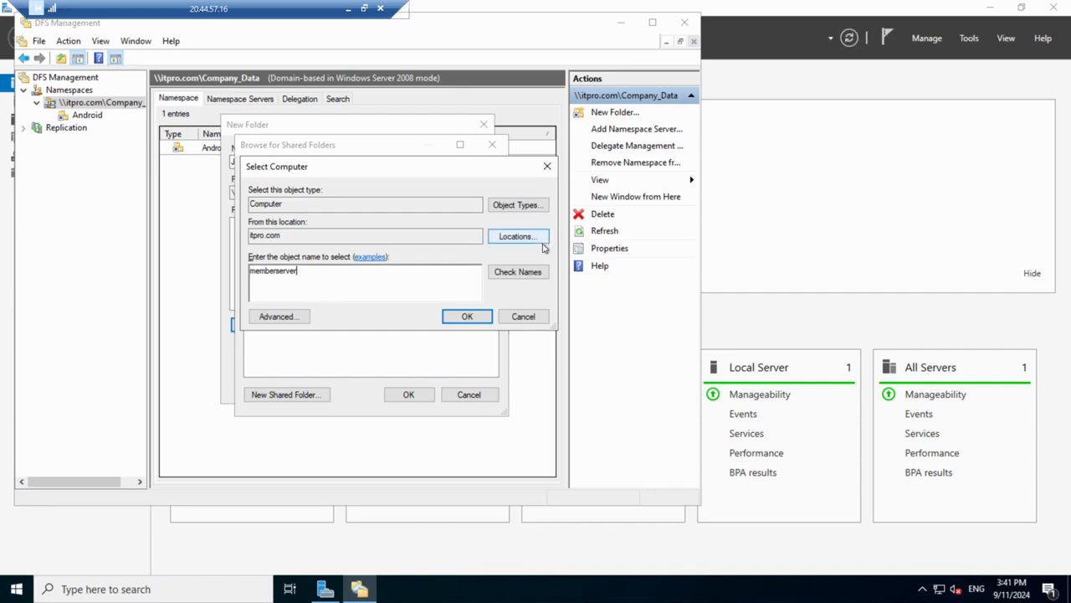
left_click(517, 272)
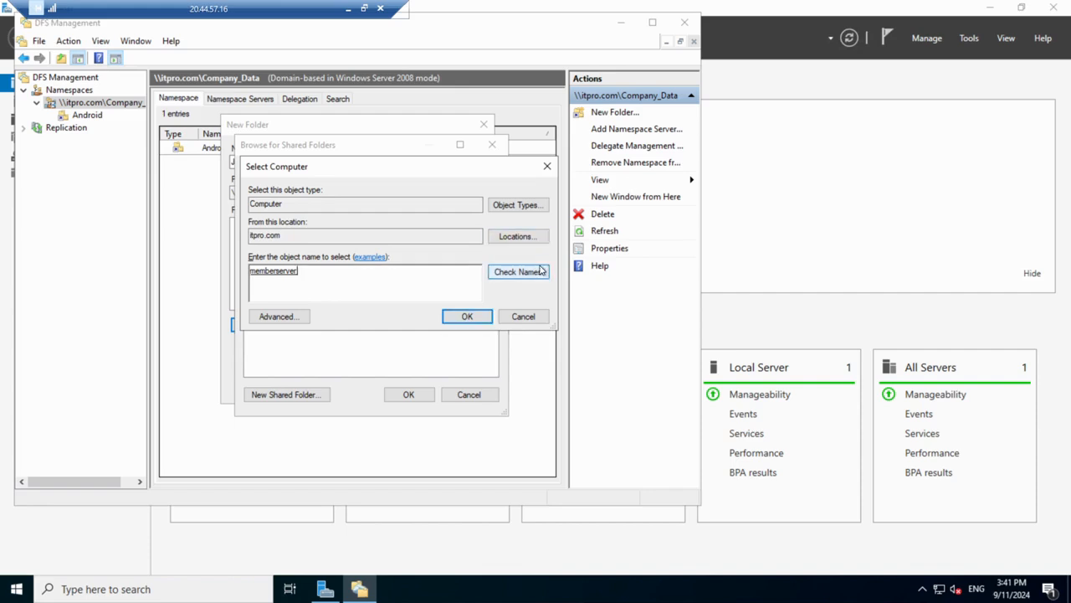
left_click(465, 316)
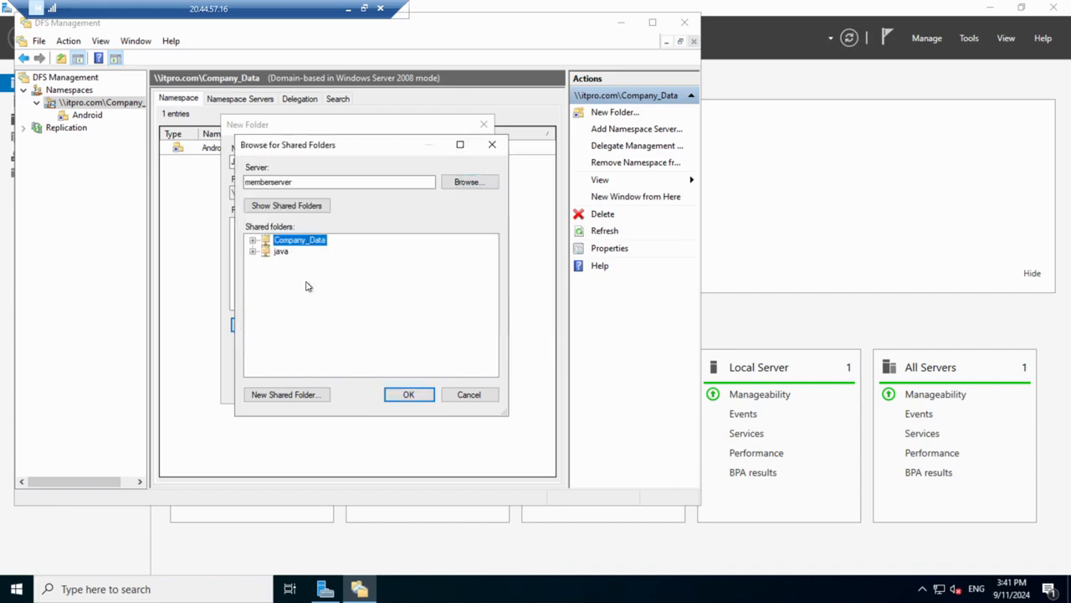
Set the java share on memberserver as the folder target and create the Java folder.
double_click(270, 256)
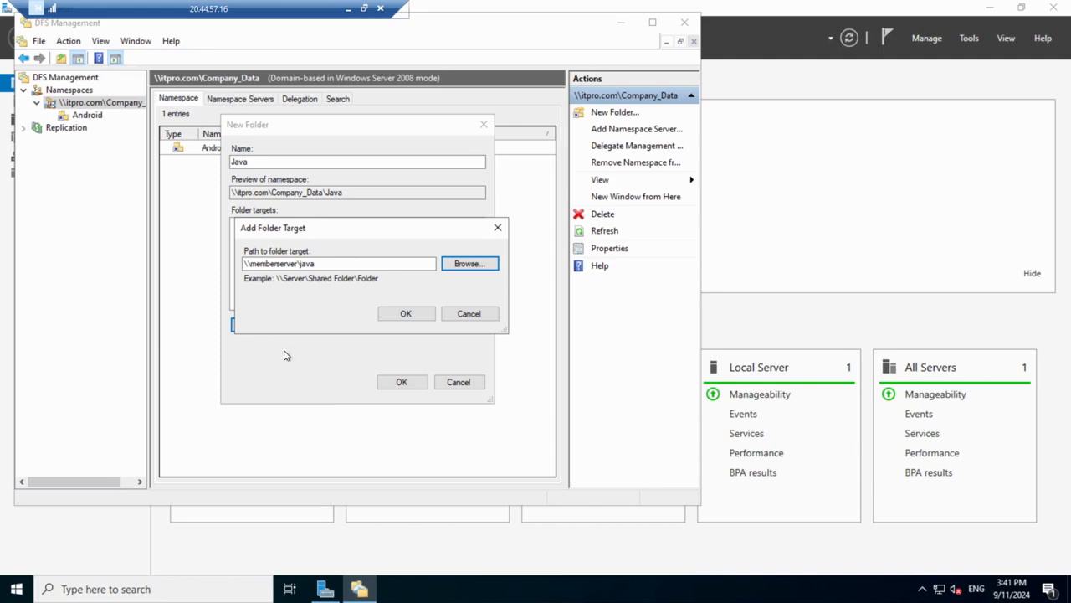
left_click(403, 314)
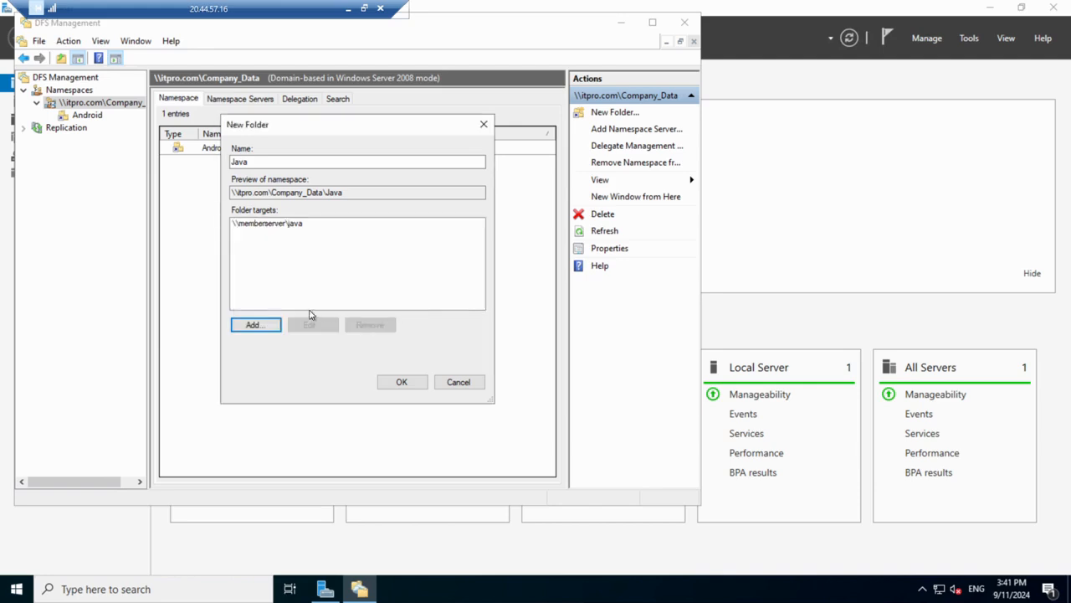
left_click(398, 382)
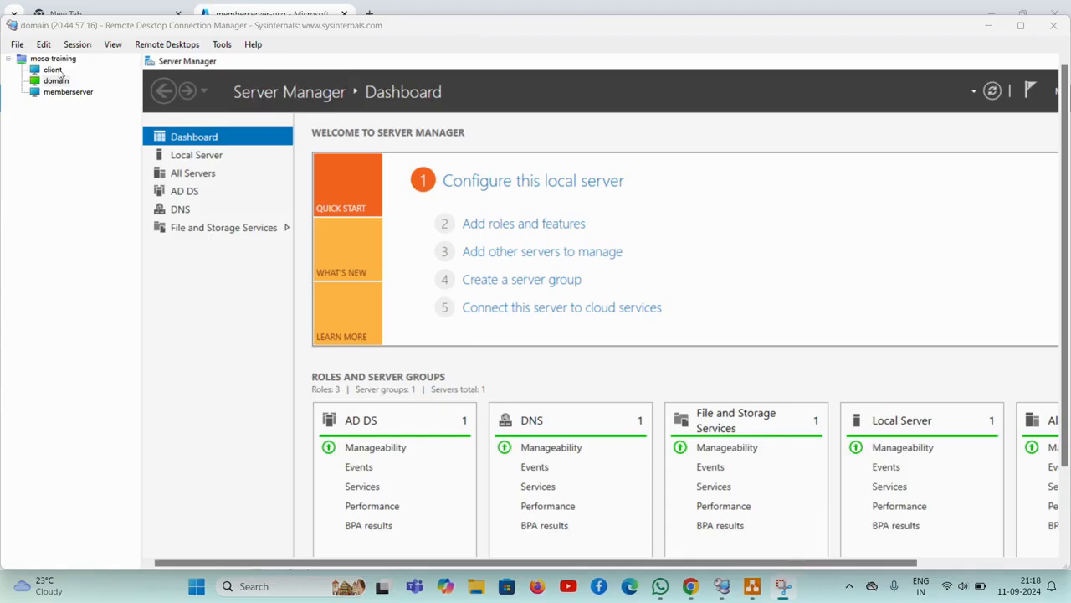
Switch to the client machine's remote session and show it in full screen.
left_click(56, 71)
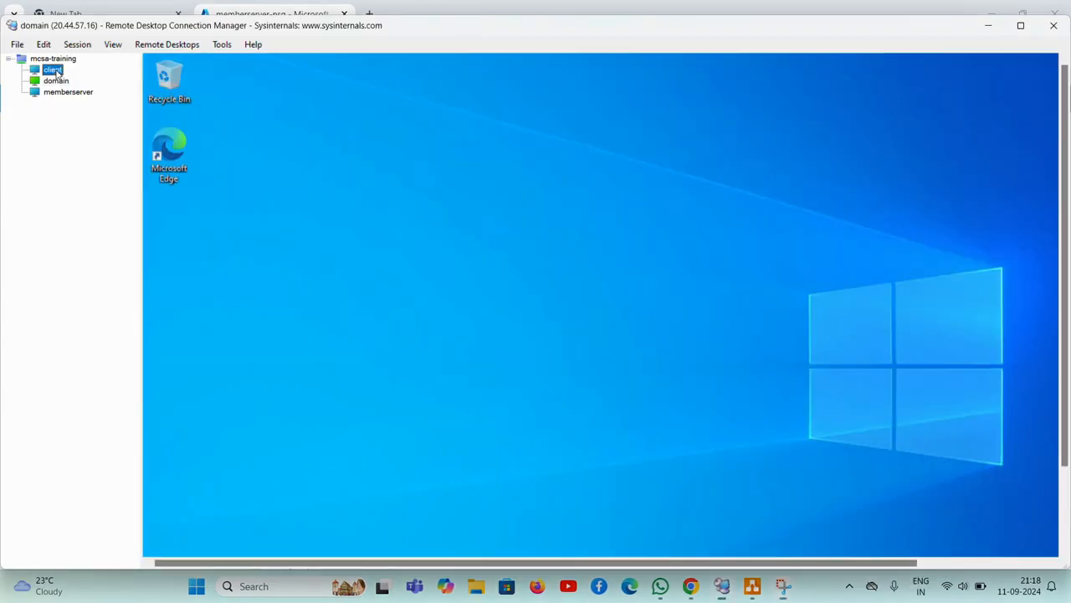
right_click(56, 72)
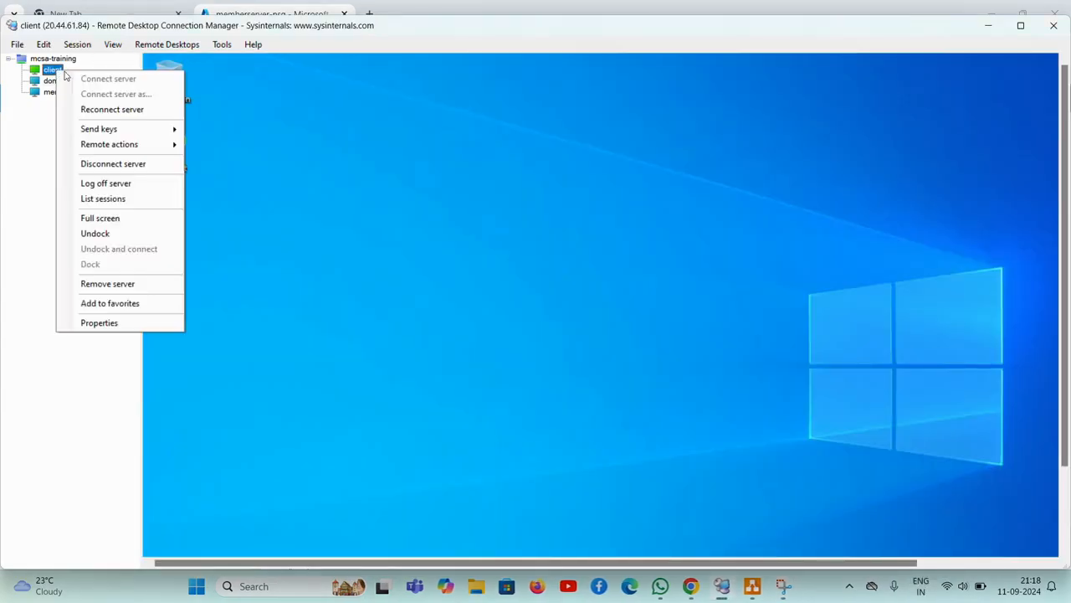
left_click(95, 218)
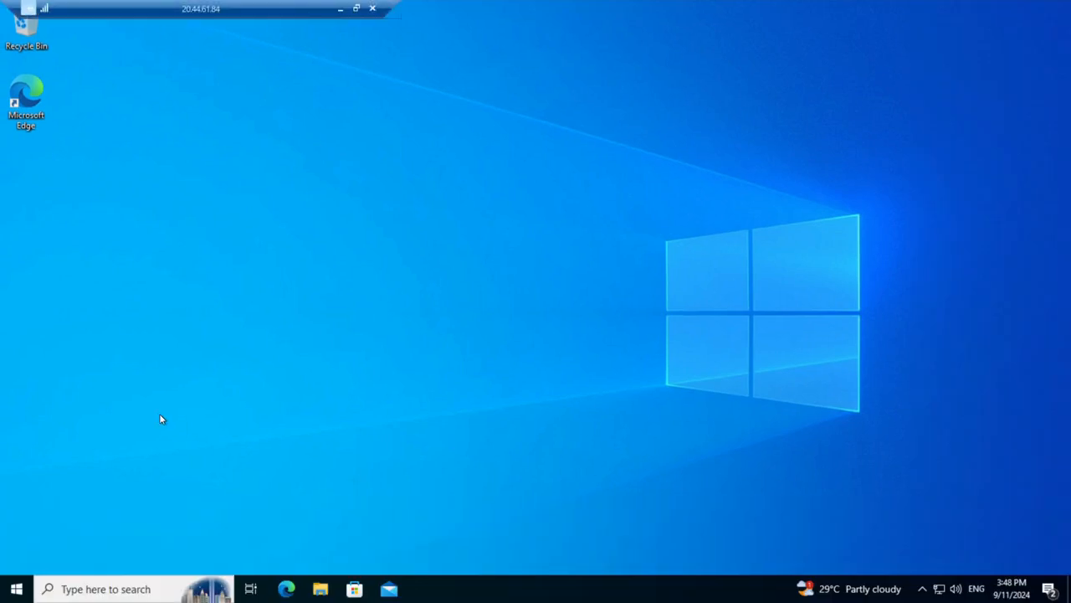
Launch Run on the client and open the namespace path \\itpro.com\Company_Data.
left_click(116, 588)
type("run")
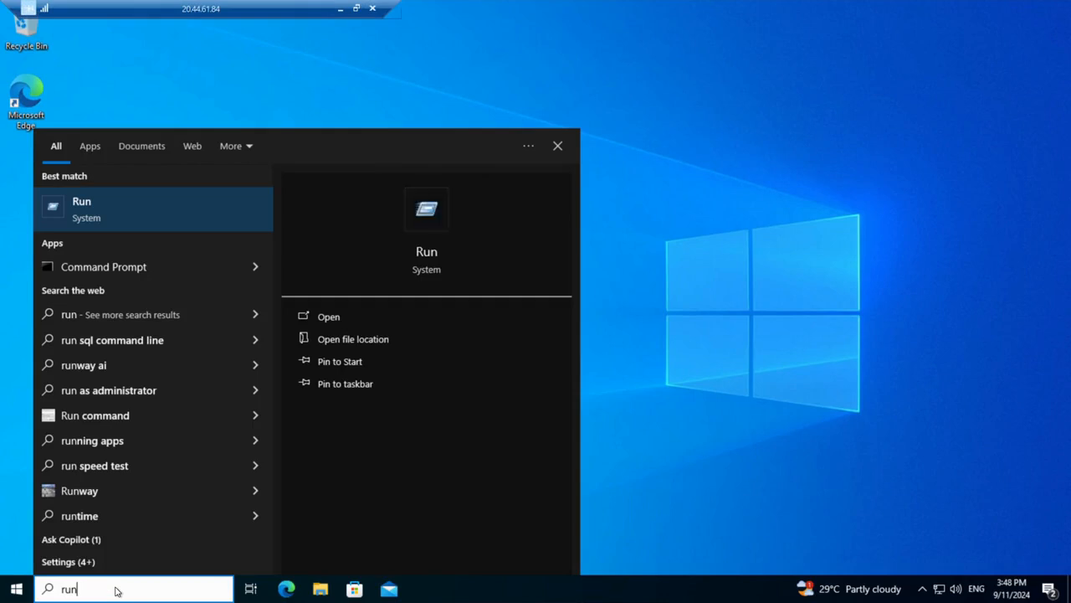
key("Return")
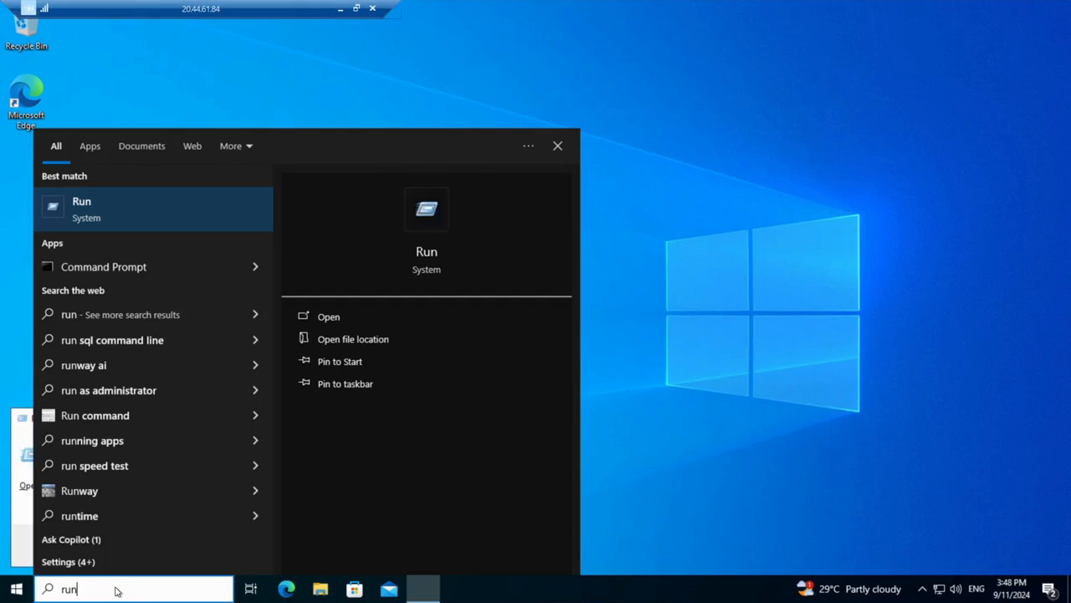
key("BackSpace")
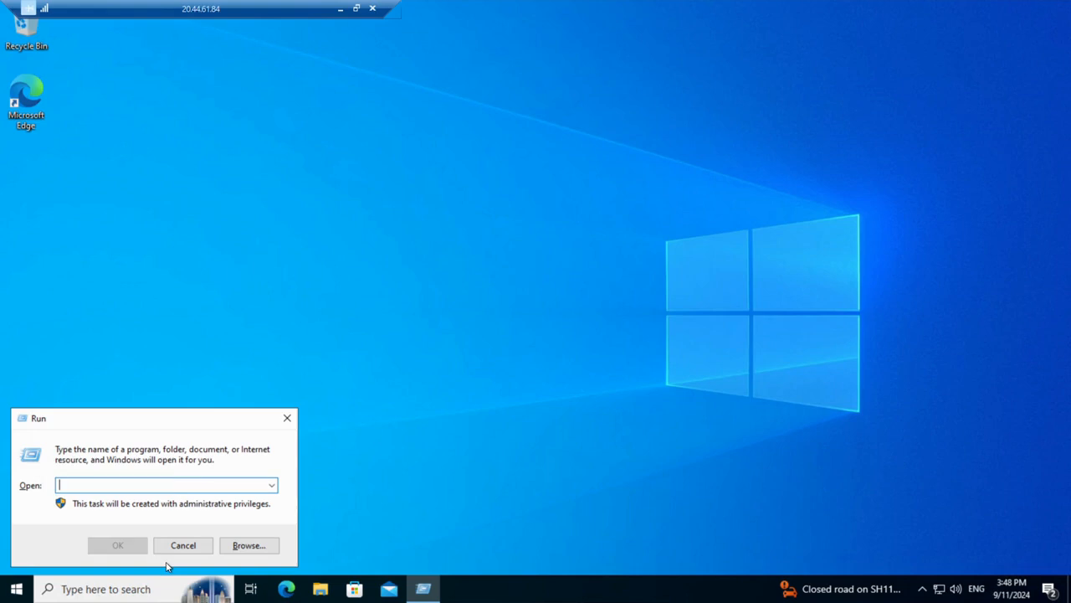
type("\\\\itpro.com\\Company_Data")
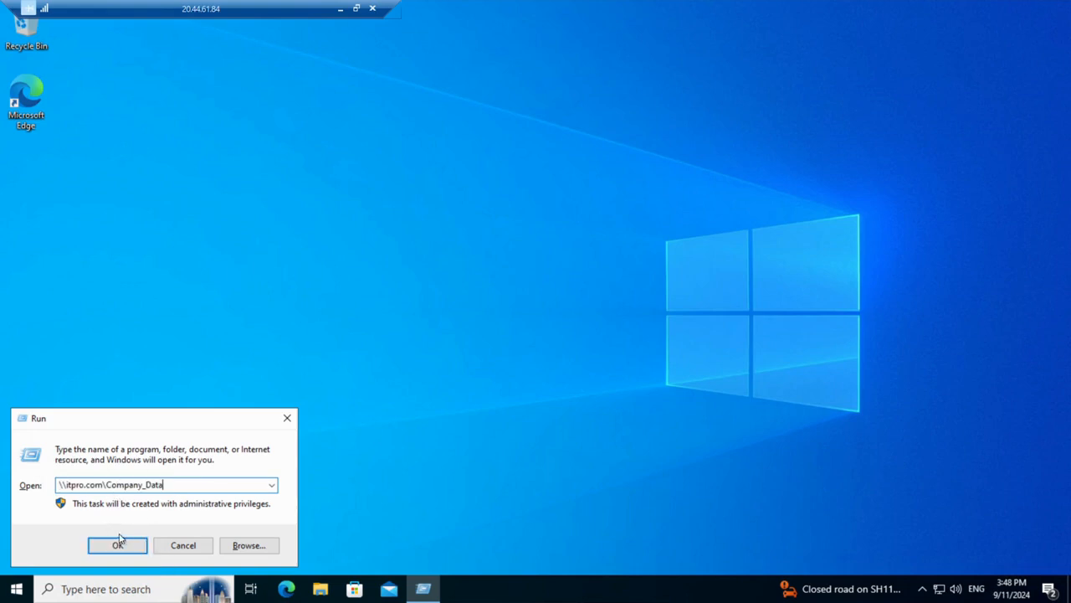
left_click(121, 544)
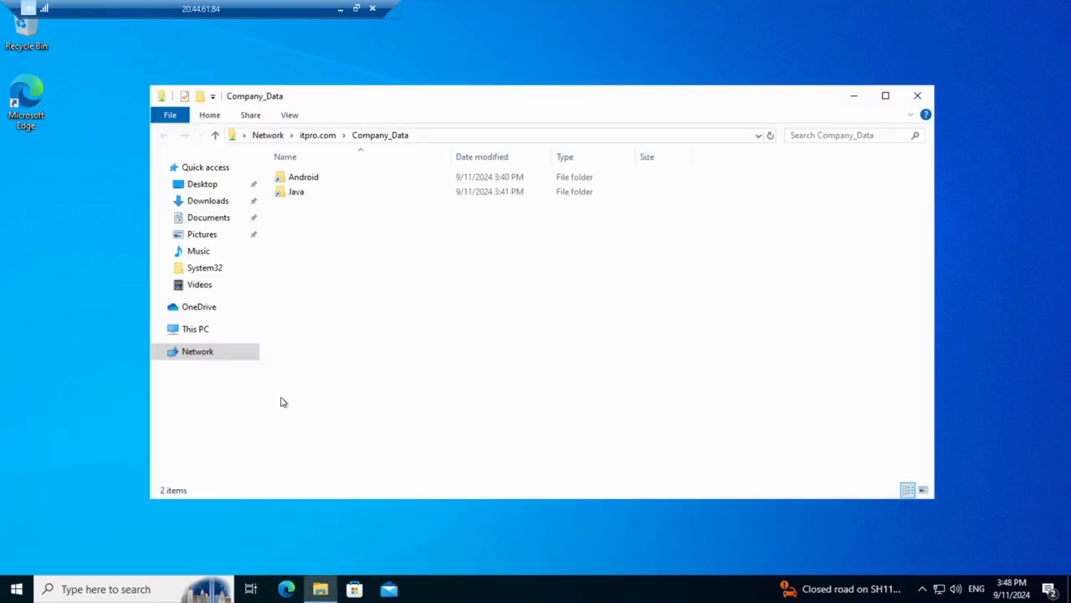
left_click(335, 191)
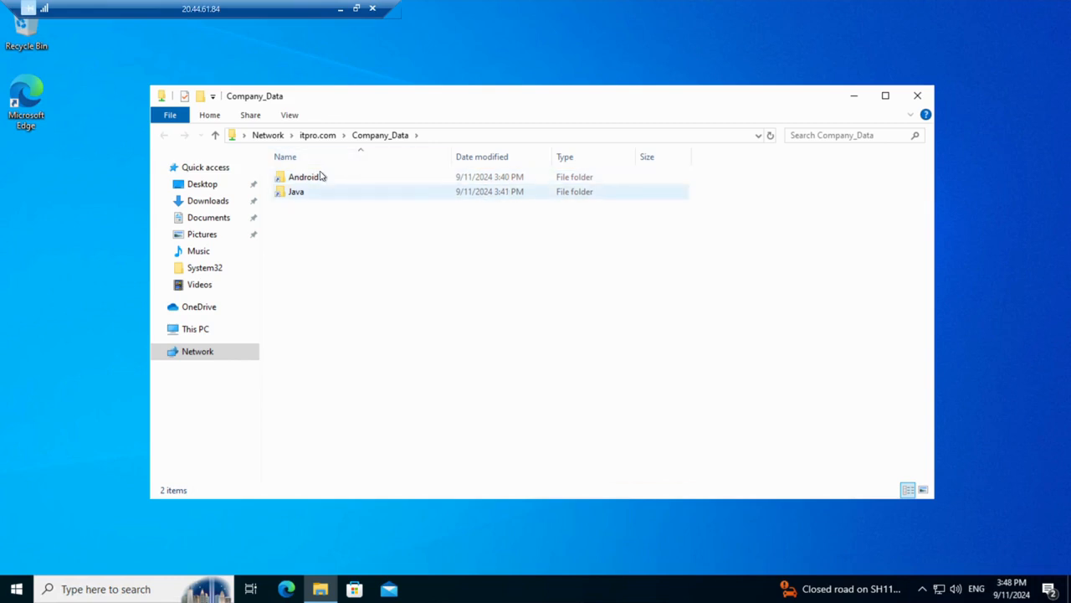